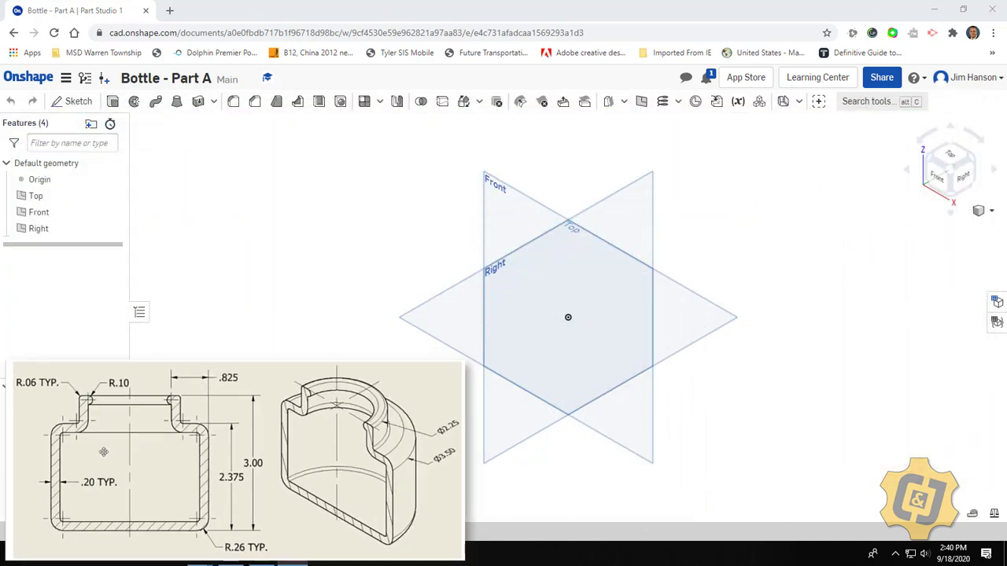
Step: Sketch two stacked rectangles on the Front plane, left of the vertical axis from the origin, the narrower upper one about 1.78 by 1.26 in
left_click(78, 102)
left_click(558, 312)
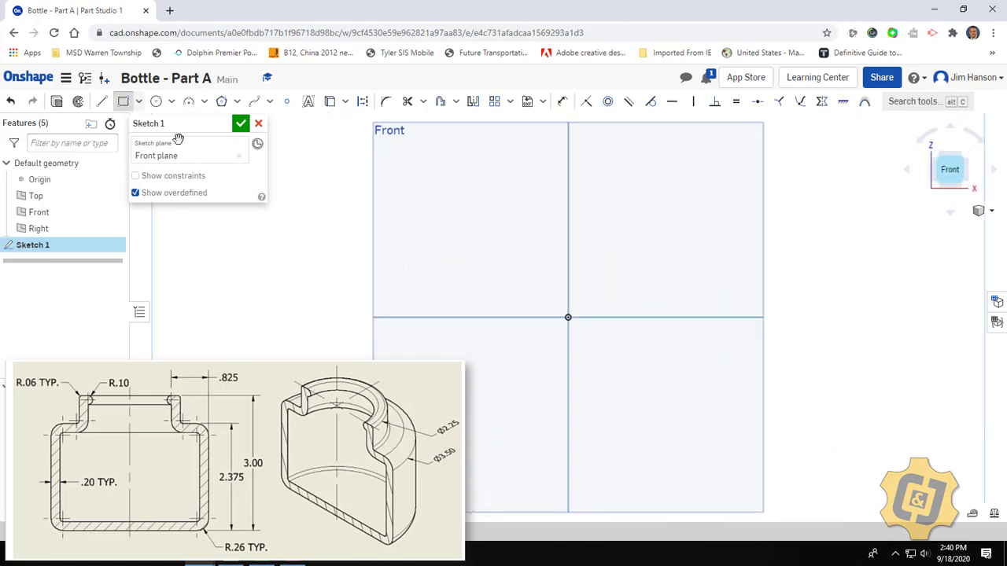
left_click(568, 317)
left_click(415, 232)
left_click(568, 231)
left_click(453, 149)
right_click(692, 246)
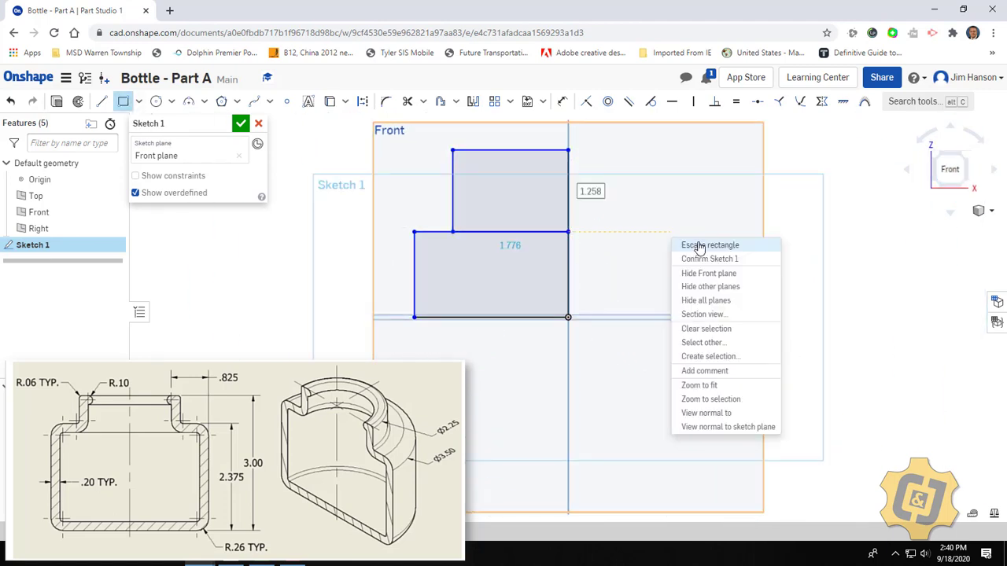
left_click(695, 246)
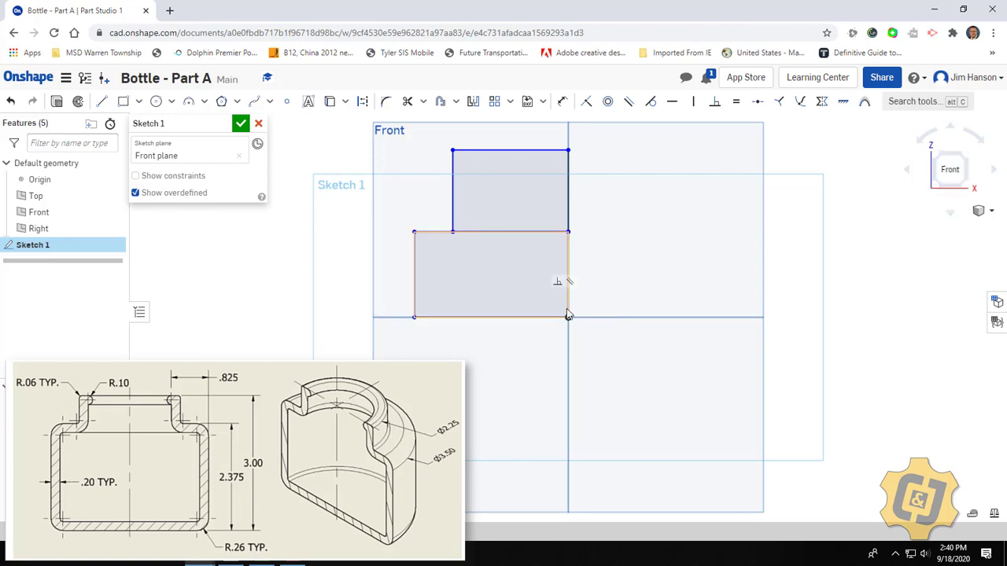
Step: Dimension the overall height from the lower rectangle's base to the upper rectangle's top edge as 3 in
middle_click_drag(584, 315, 602, 349)
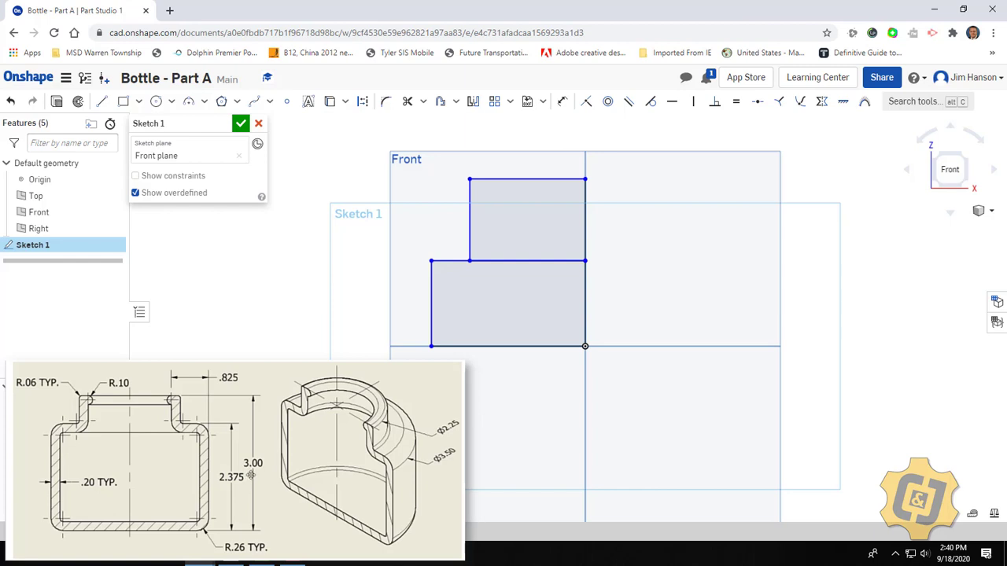
left_click(563, 106)
left_click(463, 346)
left_click(489, 181)
left_click(346, 254)
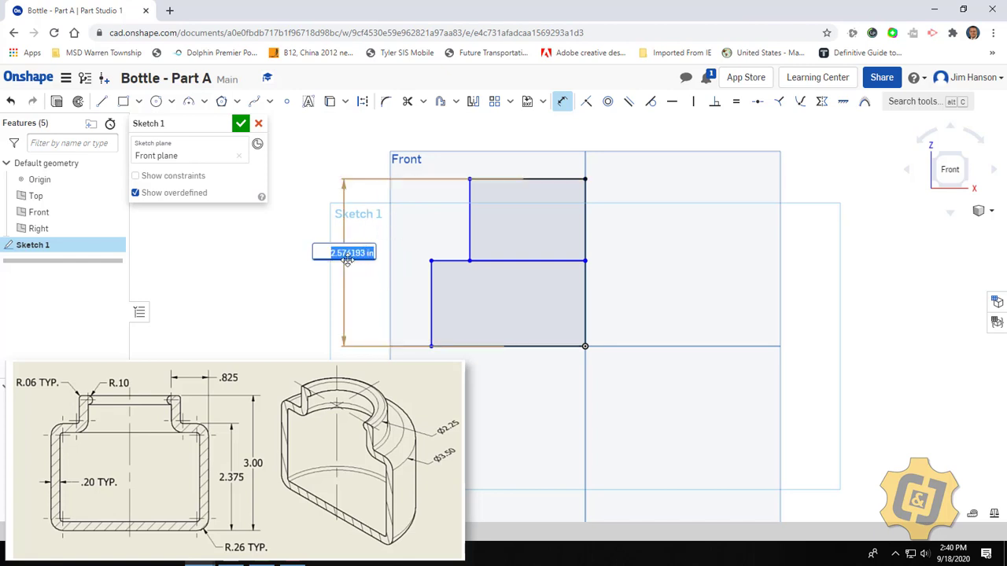
type("3")
key("Return")
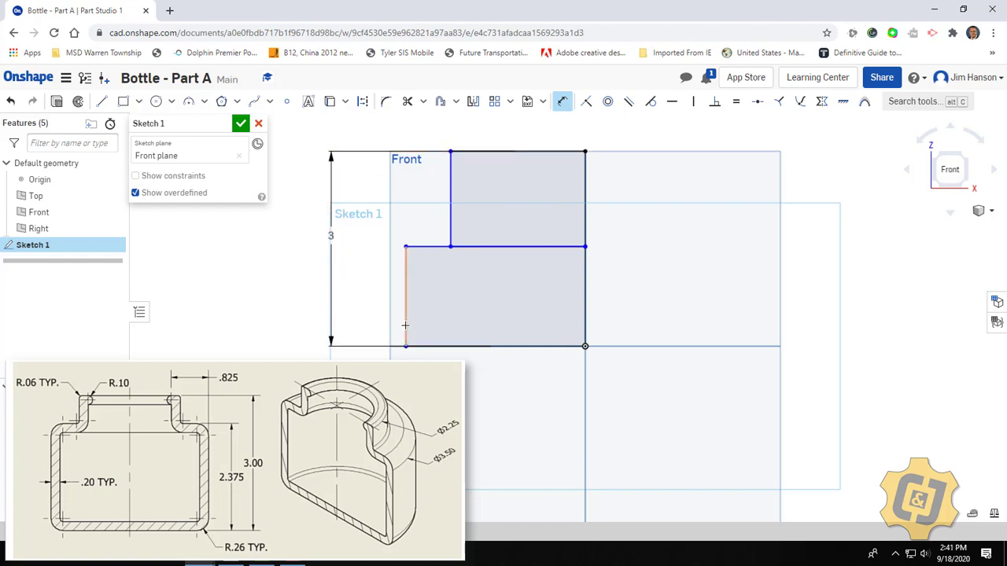
Step: Dimension the height of the lower rectangle's outer side as 2.375 in
left_click(405, 325)
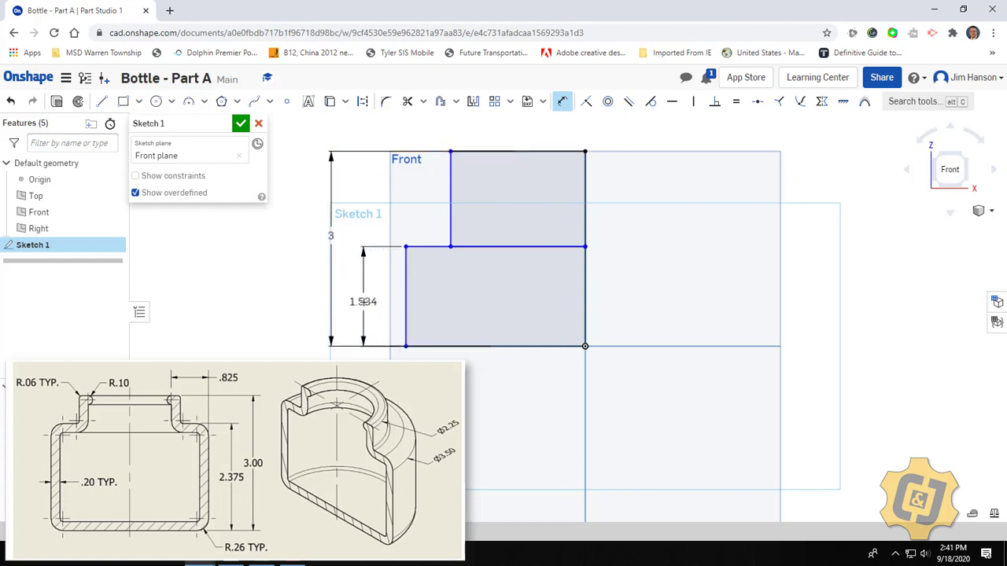
left_click(363, 303)
type("2.375")
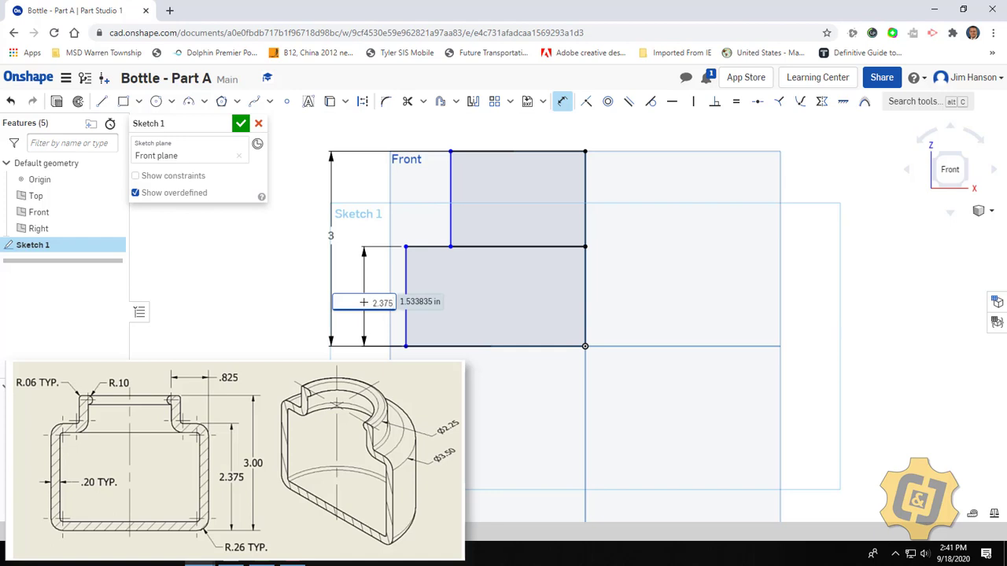
key("Return")
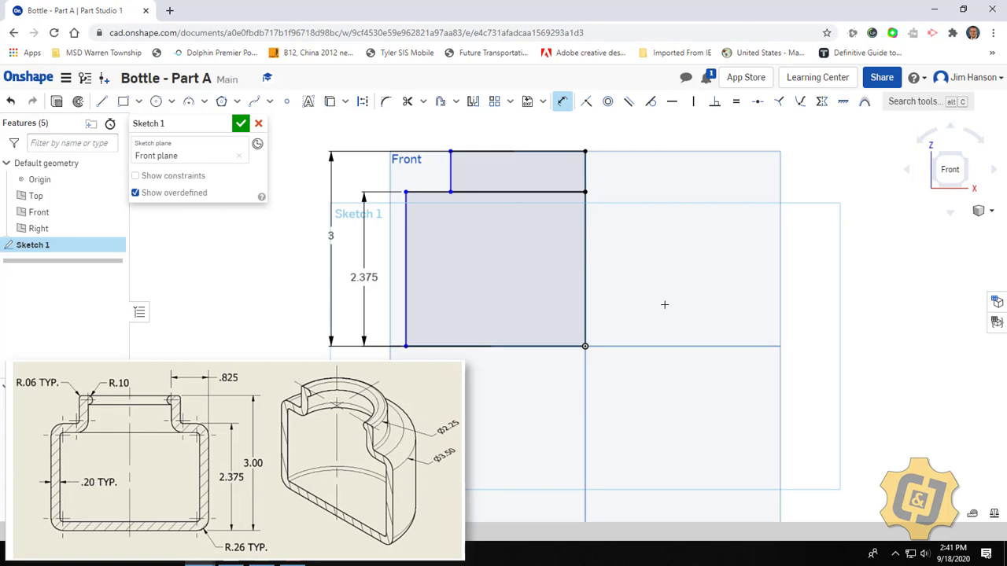
Step: Dimension the lower rectangle's width along its base using the expression 3.5/2
left_click(405, 285)
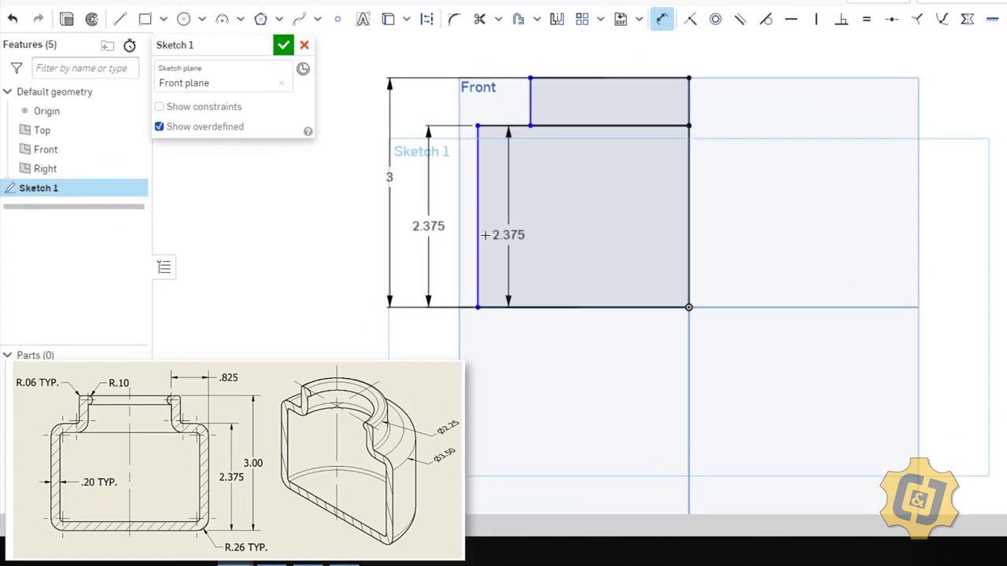
left_click(477, 230)
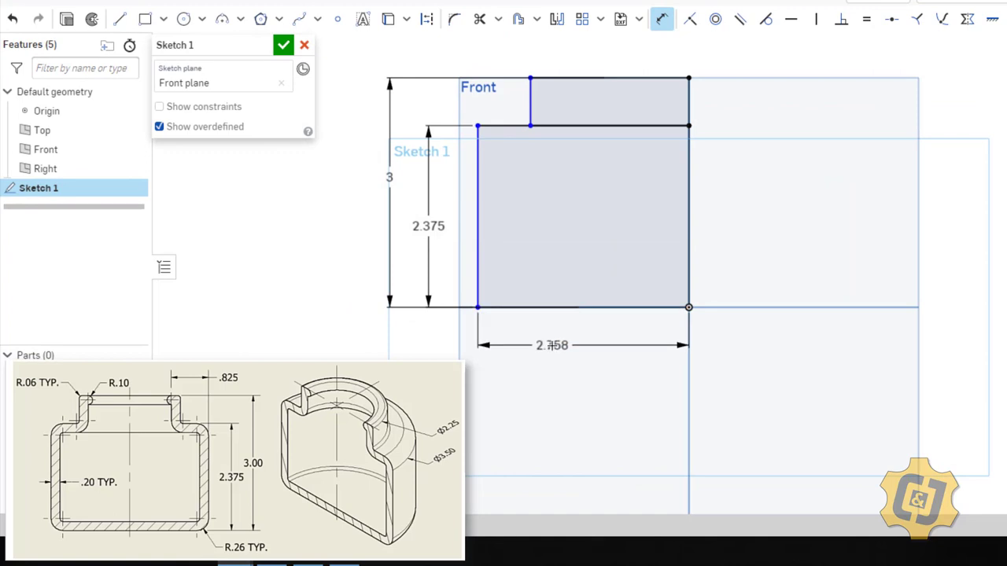
left_click(553, 345)
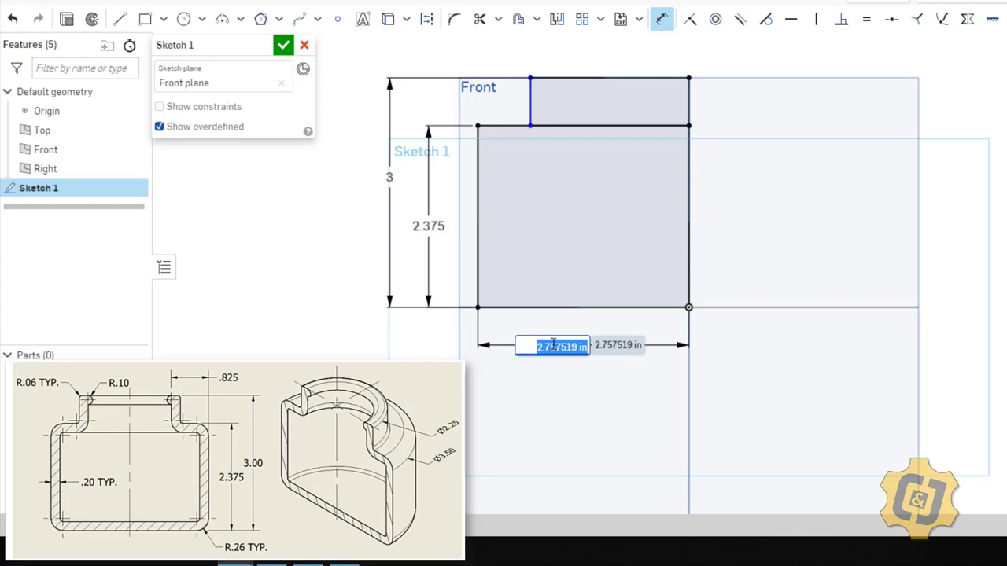
key("BackSpace")
type("3.5/2")
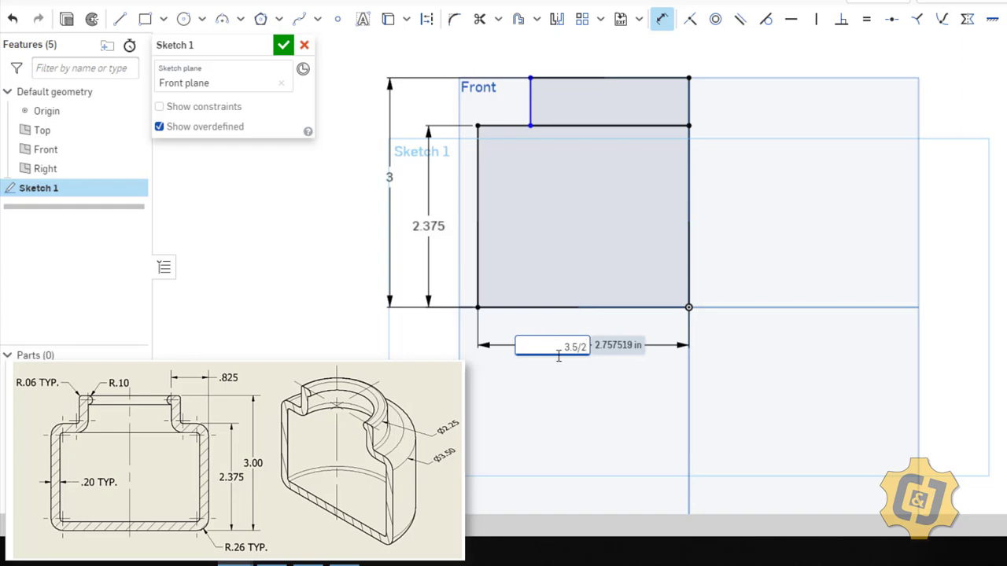
key("Return")
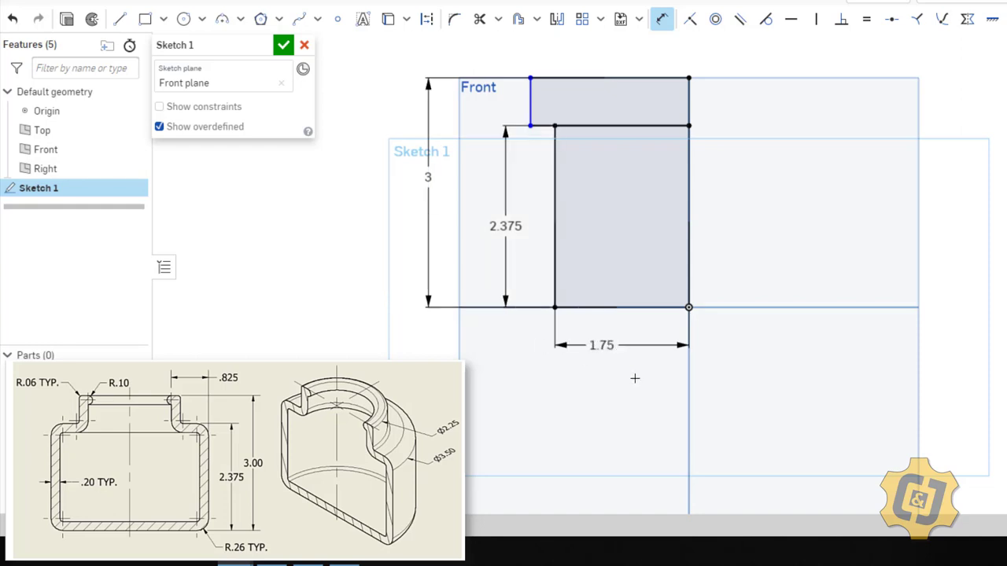
key("Escape")
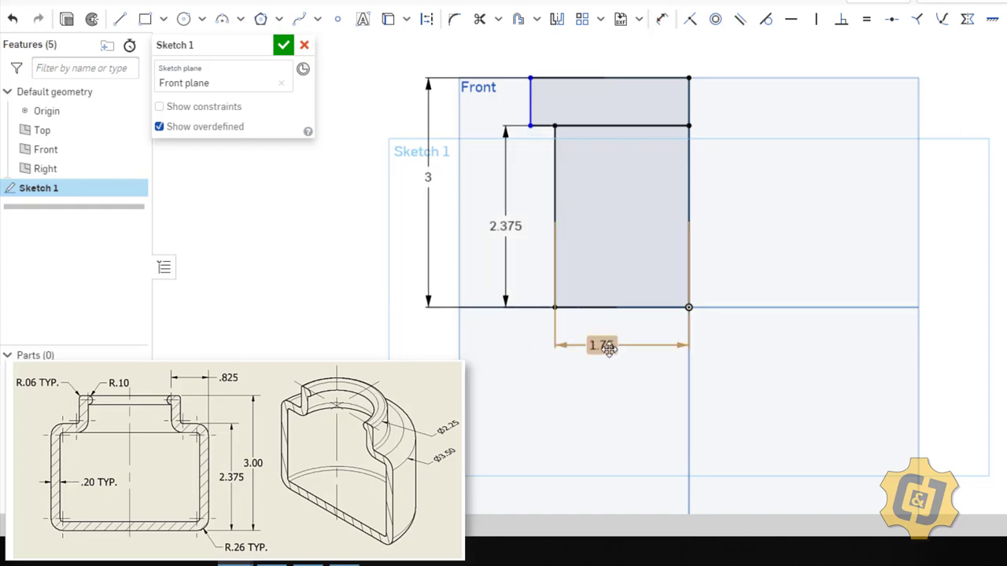
double_click(611, 348)
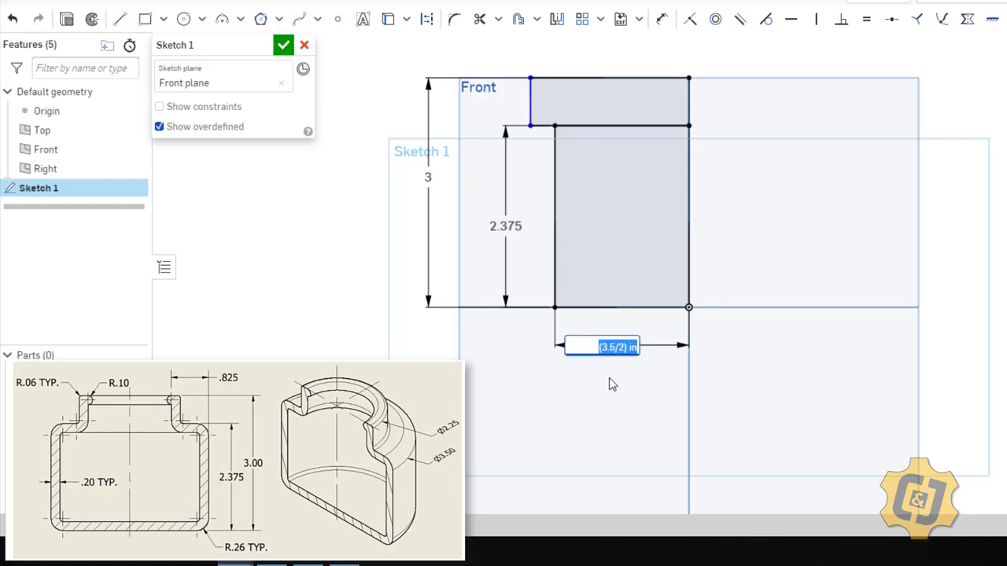
key("Return")
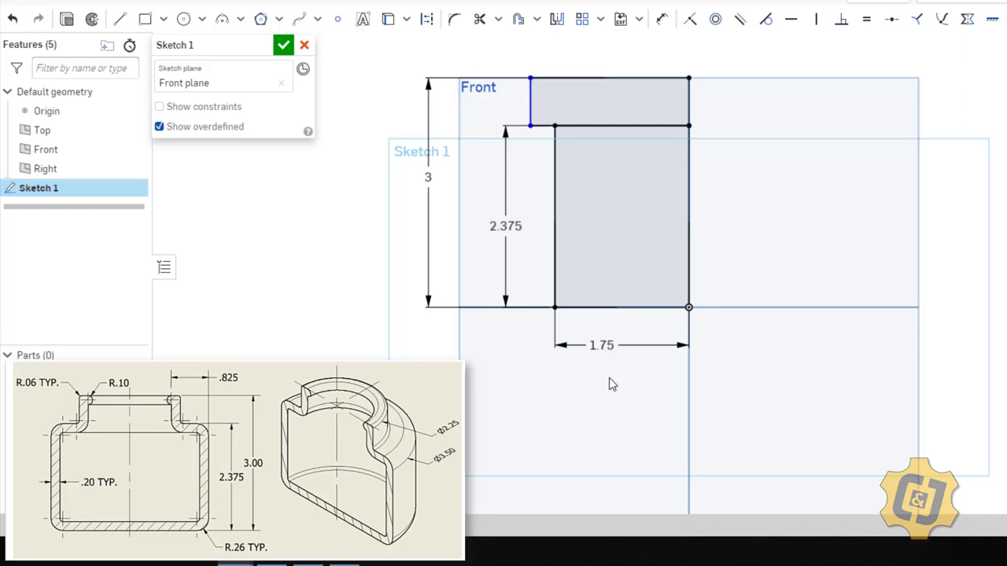
left_click(661, 18)
left_click(623, 79)
left_click(613, 76)
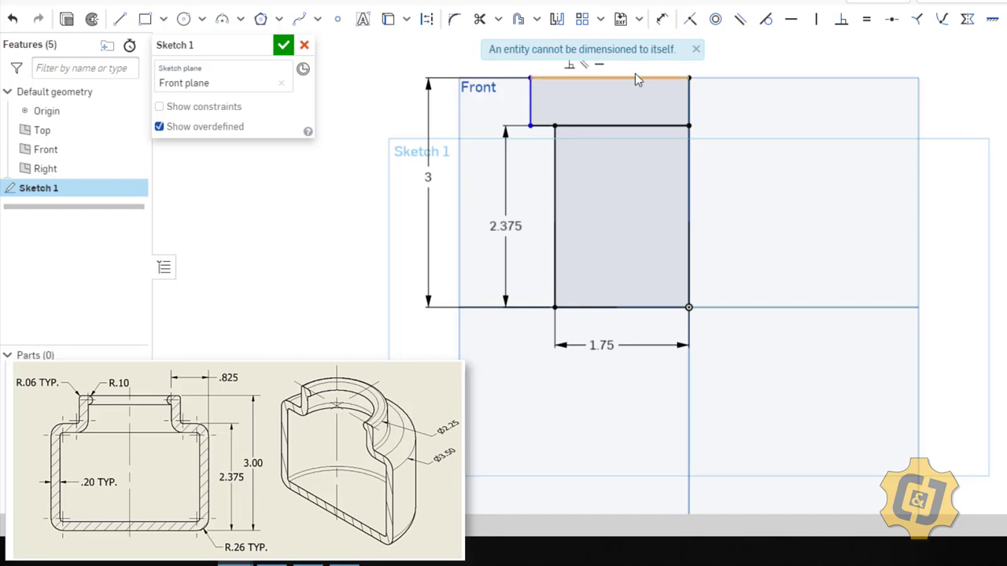
Step: Dimension the upper rectangle's top edge using the expression 2.25/2, with the dimension placed just above the edge
left_click(661, 20)
left_click(662, 18)
left_click(630, 78)
left_click(657, 68)
type("2.25")
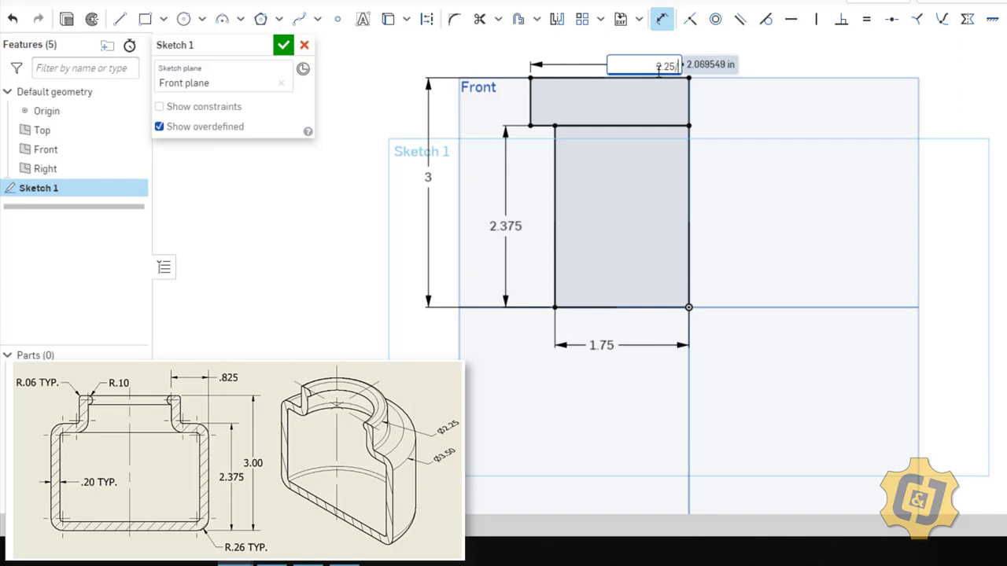
type("/2")
key("Return")
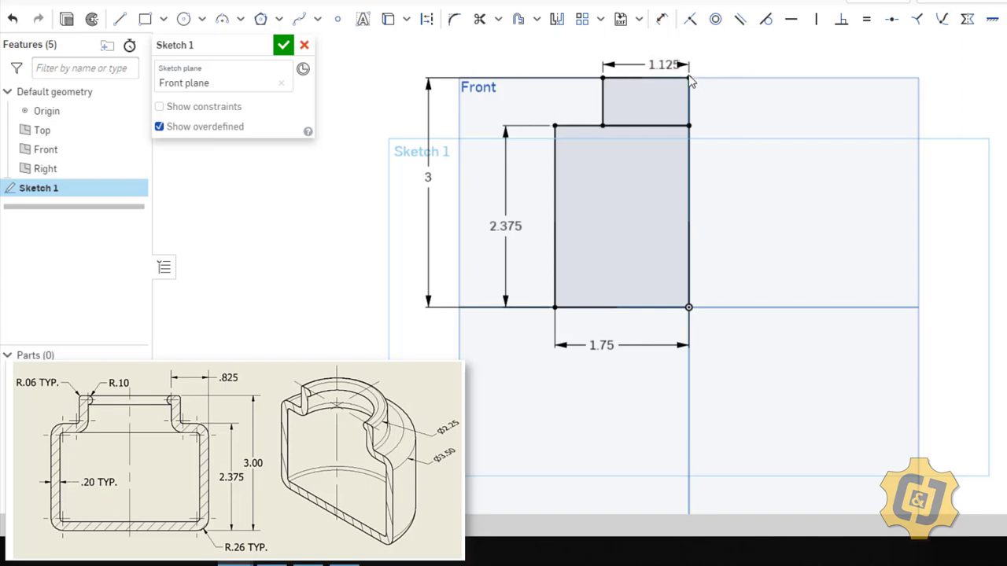
left_click_drag(657, 65, 657, 62)
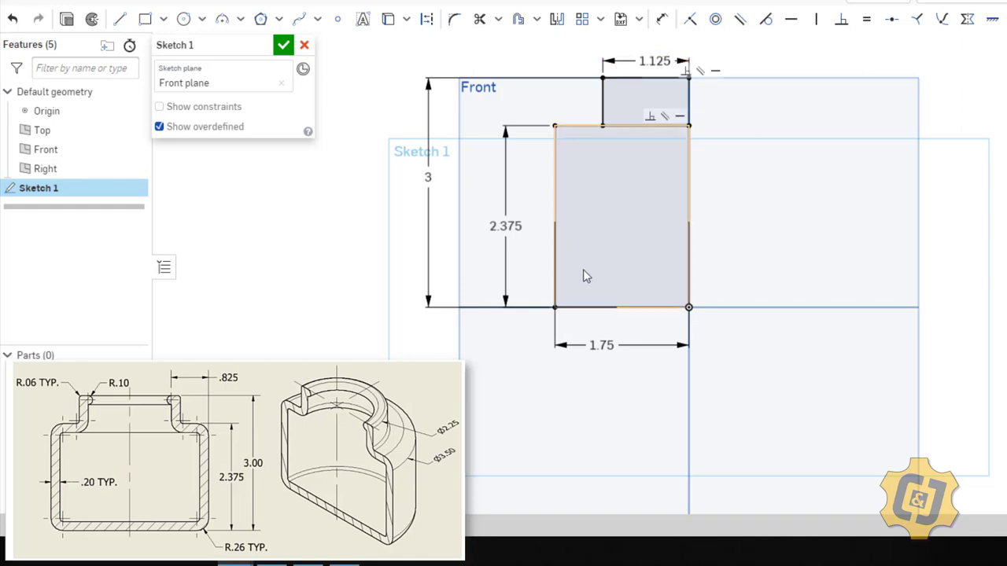
Step: Trim the shared line between the two rectangles so they form one stepped bottle profile
middle_click_drag(712, 324, 715, 361)
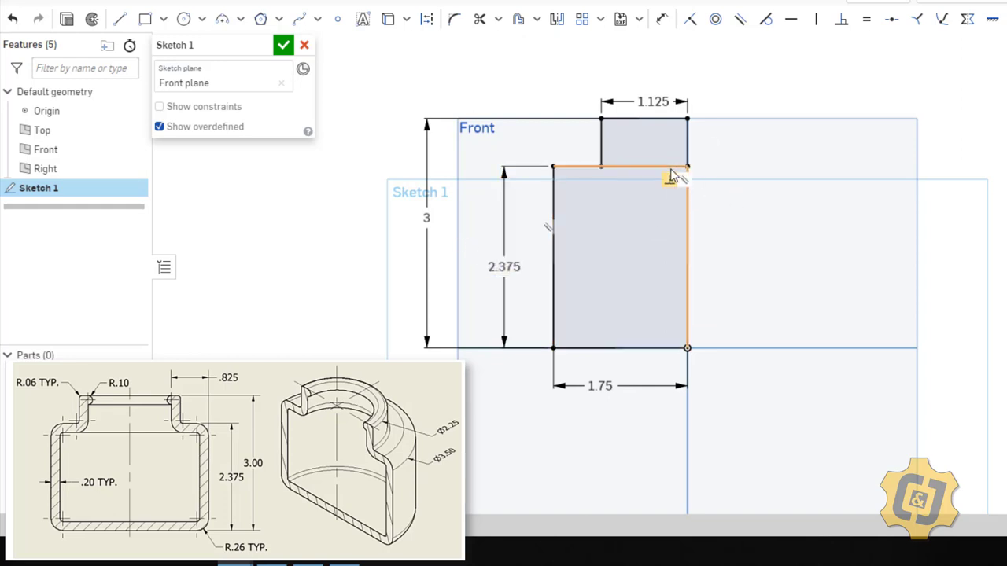
left_click(479, 19)
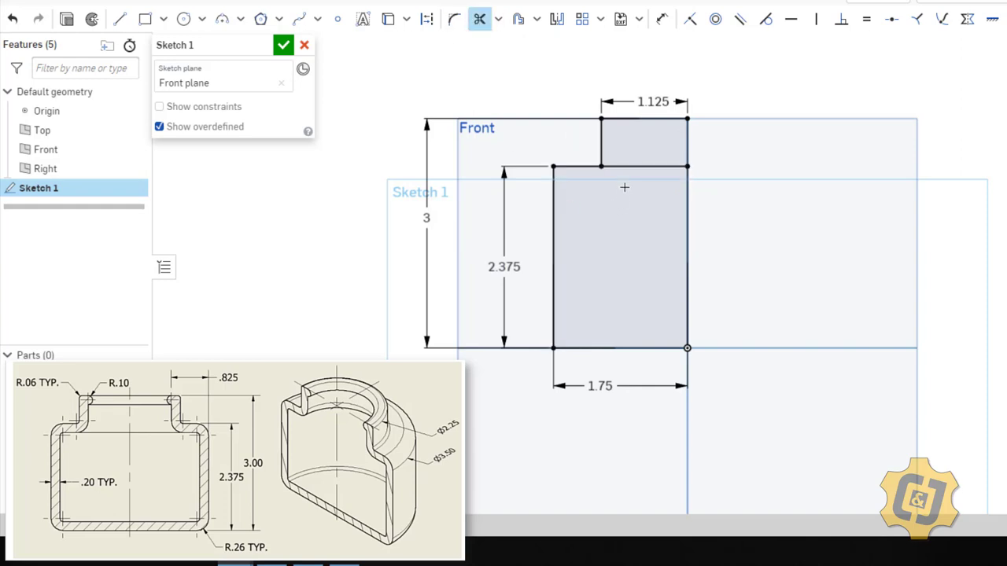
left_click(628, 167)
key("Escape")
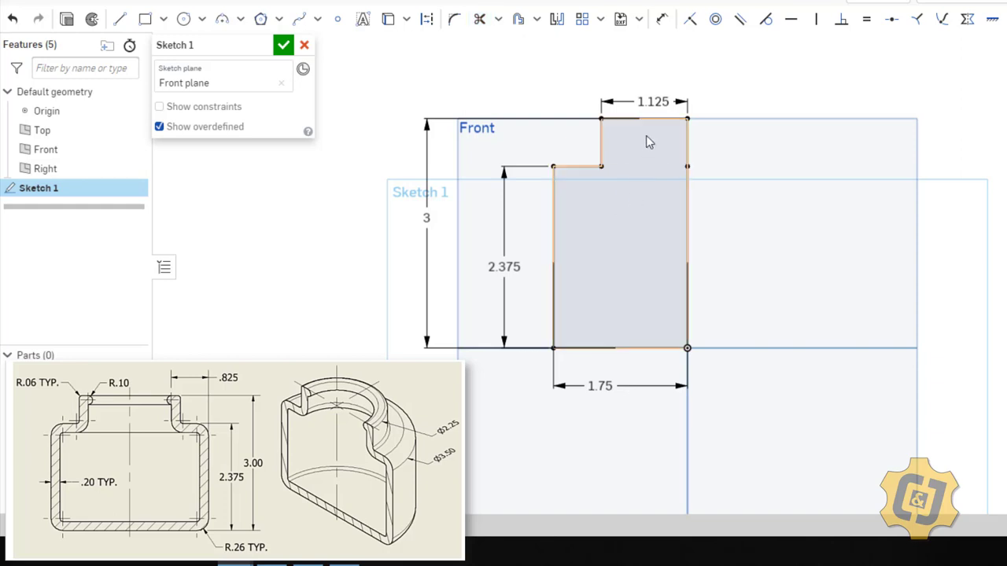
double_click(563, 314)
key("Escape")
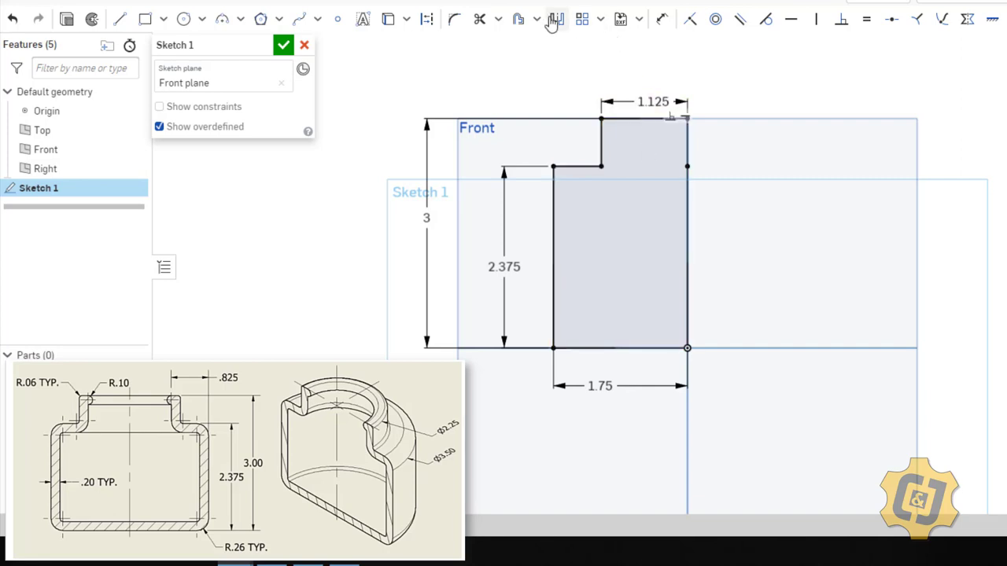
Step: Offset the profile's top, neck, shoulder, outer side and base lines inward by 0.2 in
left_click(519, 20)
left_click(637, 119)
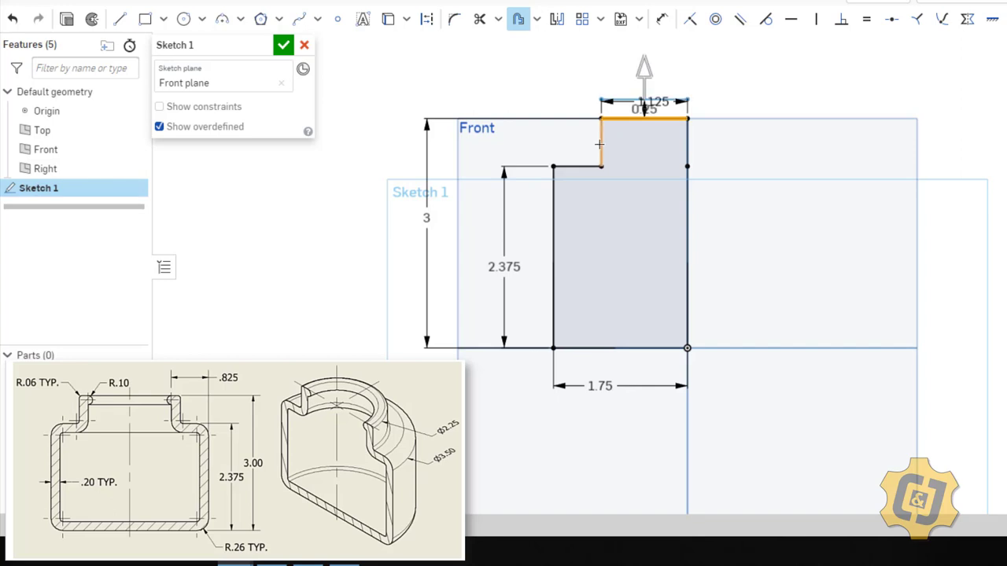
left_click(596, 159)
left_click(576, 166)
left_click(557, 198)
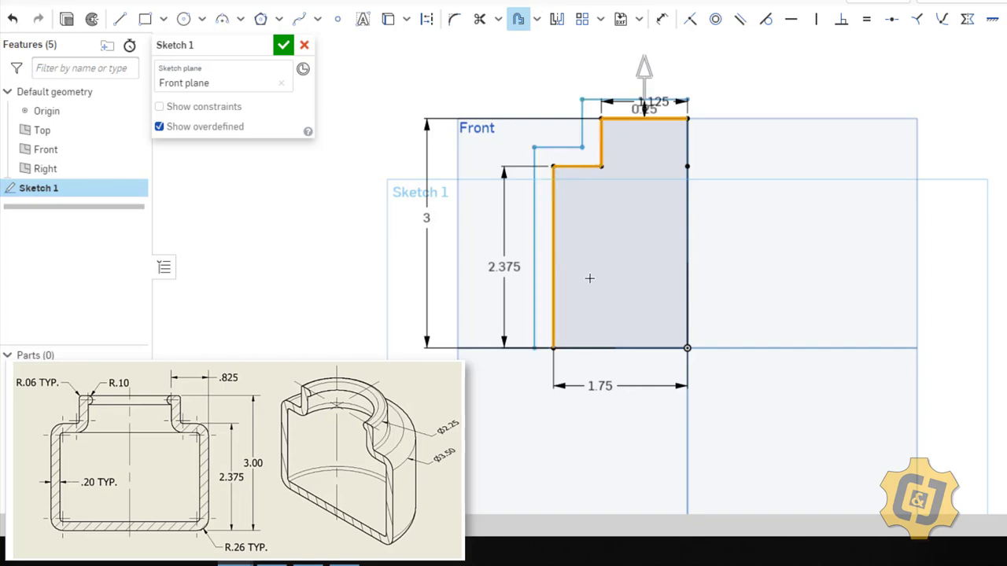
left_click(608, 352)
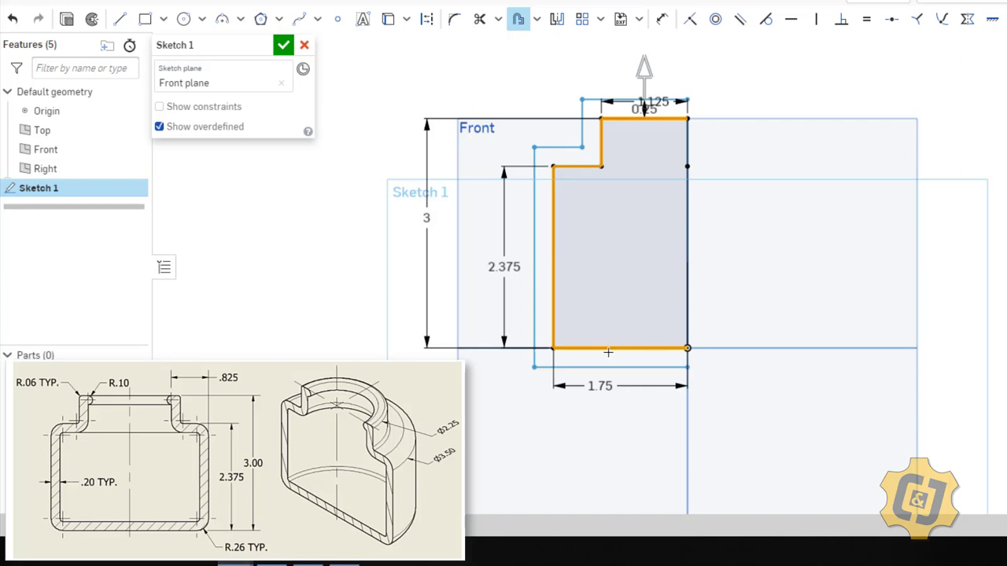
left_click(643, 69)
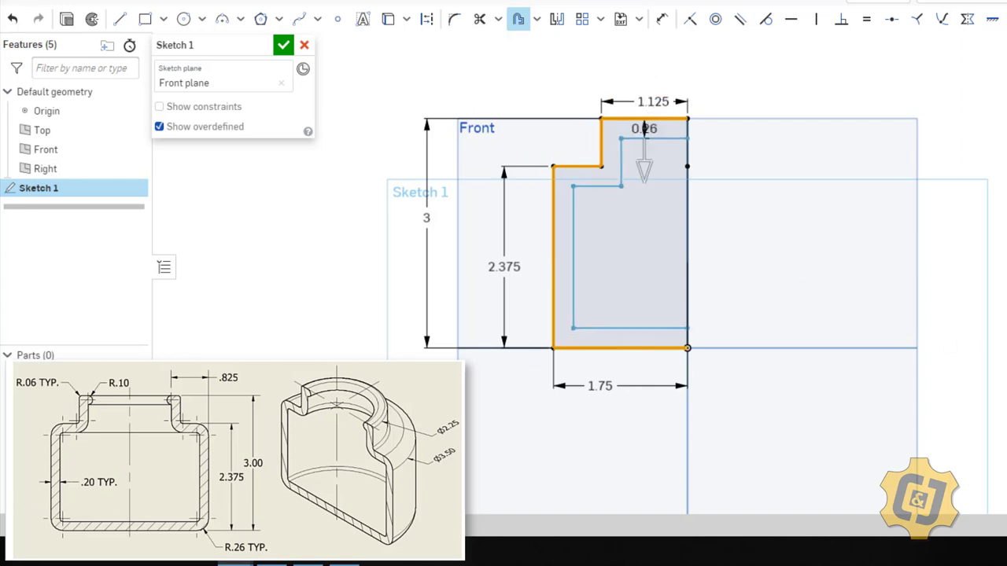
left_click(644, 128)
key("BackSpace")
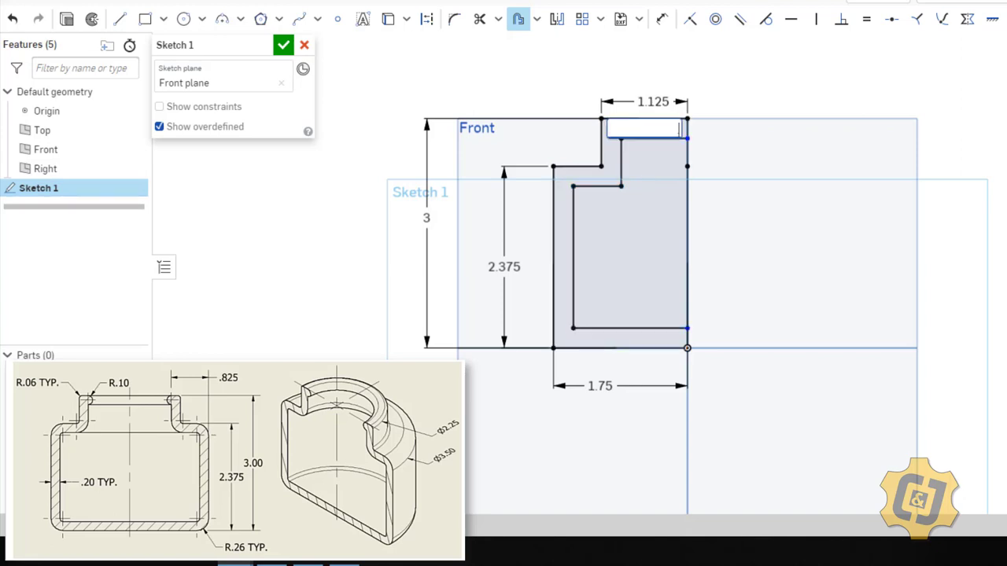
type(".2")
key("Return")
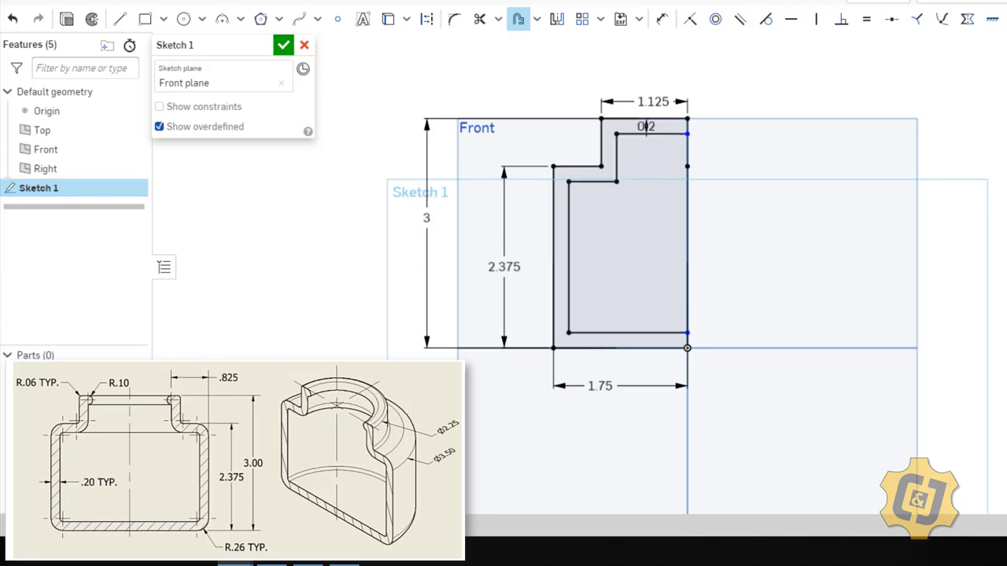
key("Escape")
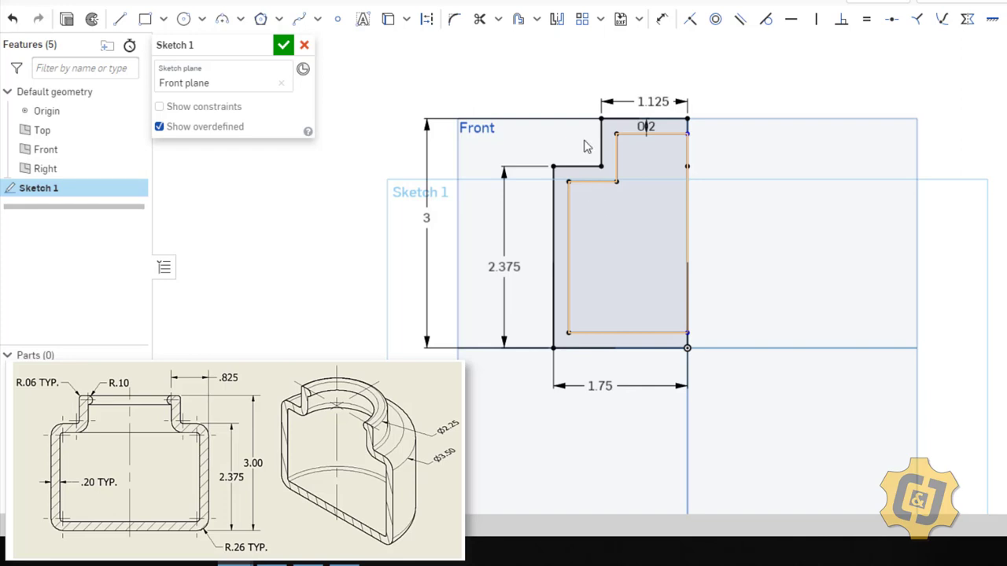
Step: Fillet the outer profile's lower corner, between the outer side and the base, with a 0.26 in radius
left_click(454, 19)
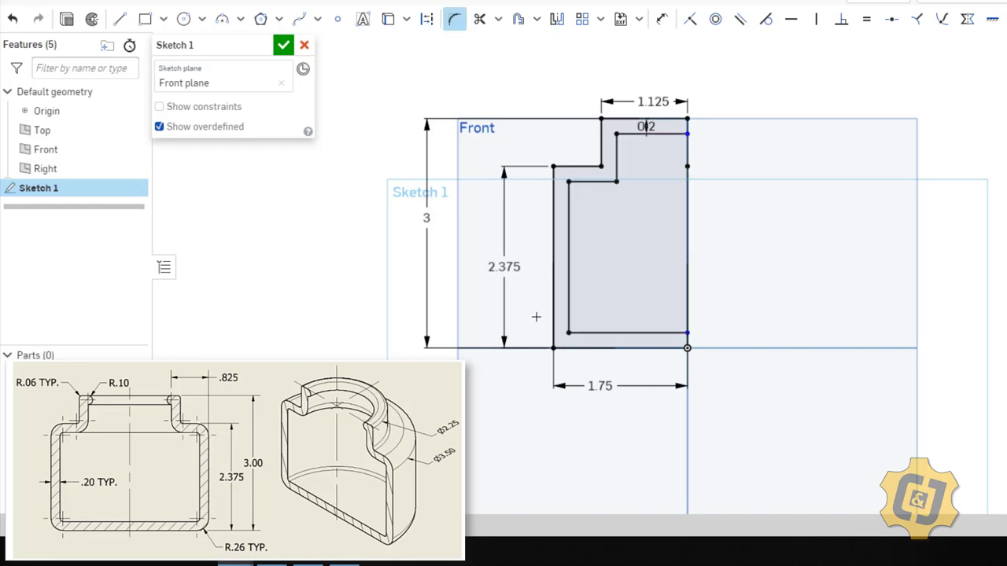
left_click(553, 317)
left_click(581, 349)
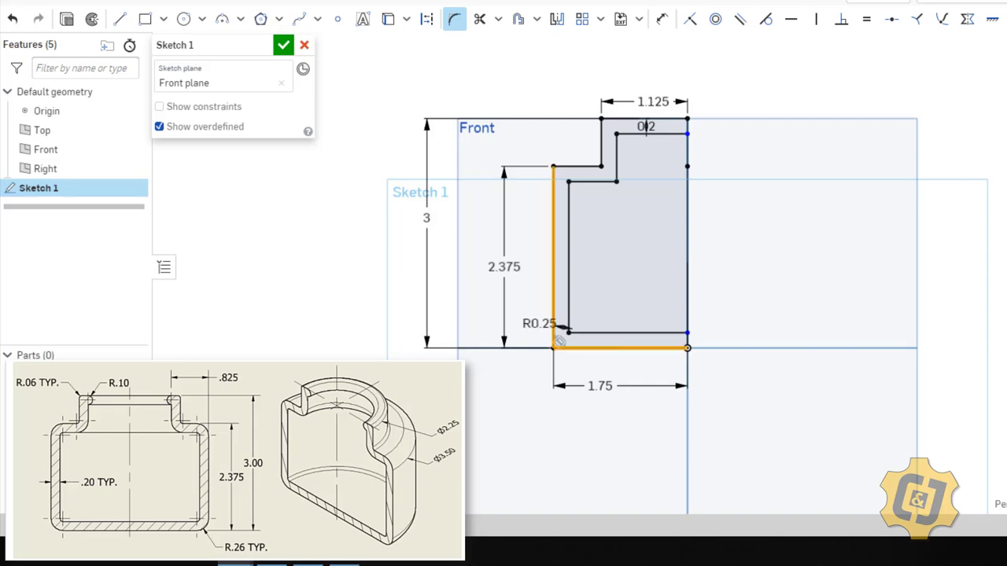
double_click(522, 325)
type(".26")
key("Return")
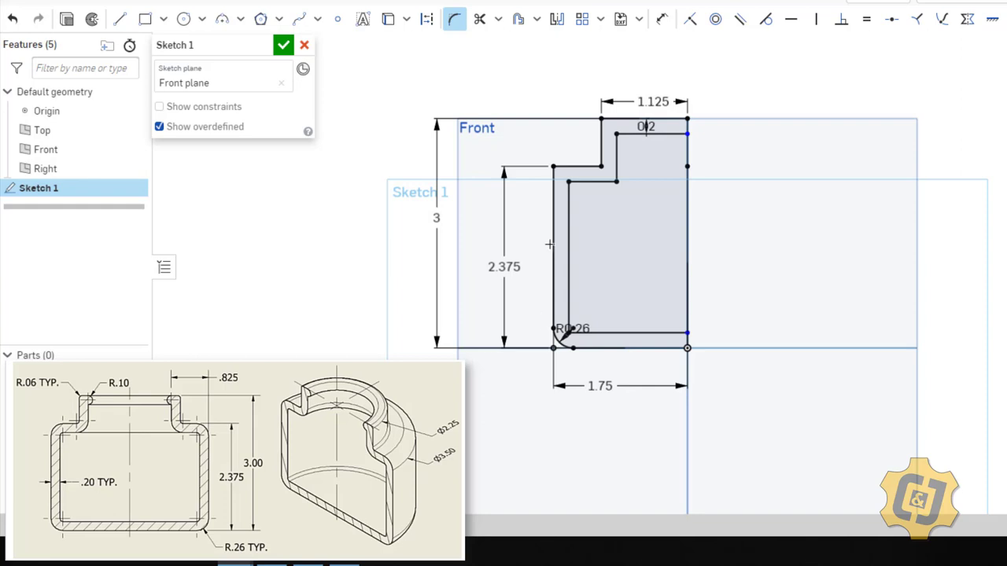
Step: Fillet the outer shoulder corner and the inner corner between neck and shoulder with a 0.26 in radius
left_click(555, 169)
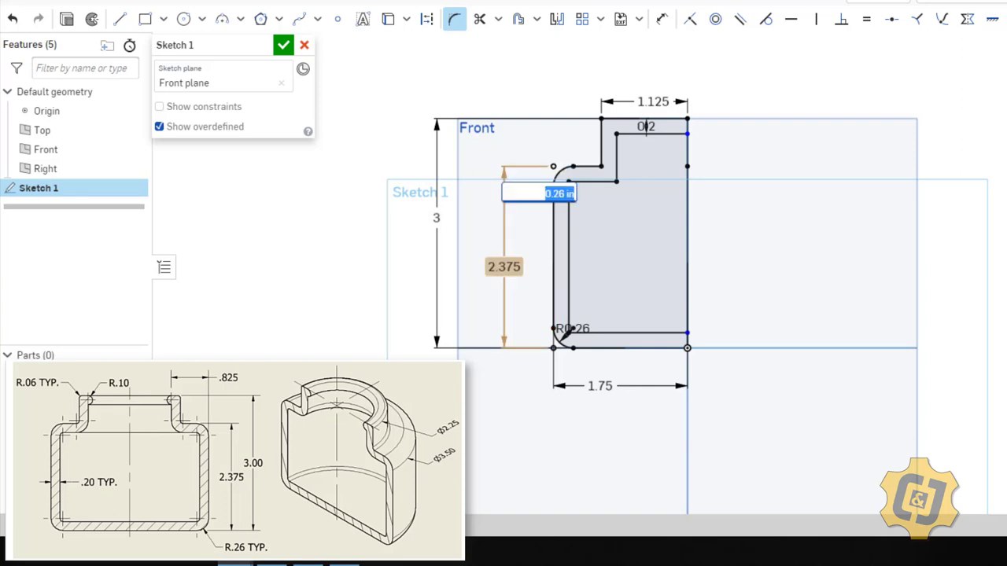
key("Return")
left_click(618, 169)
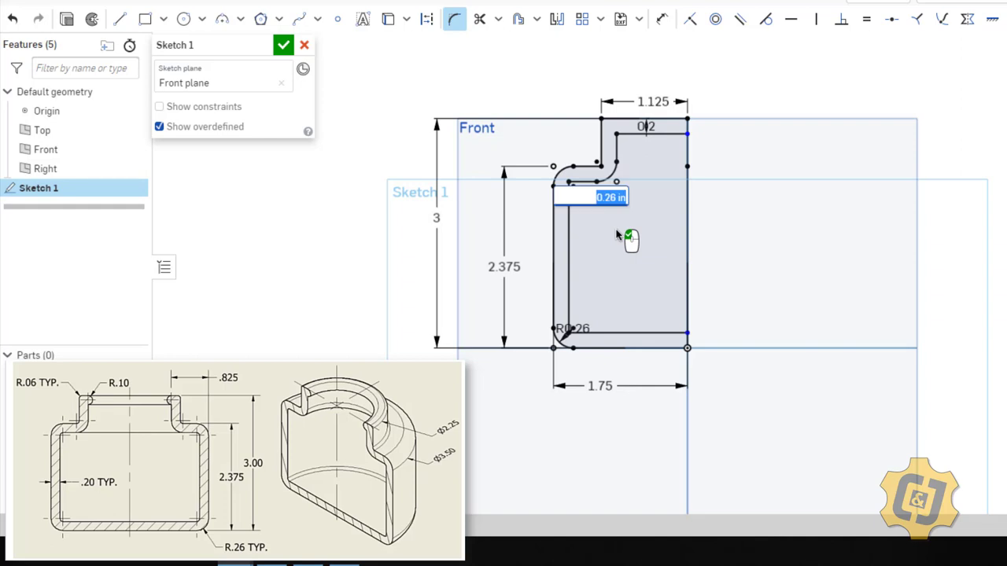
left_click(617, 235)
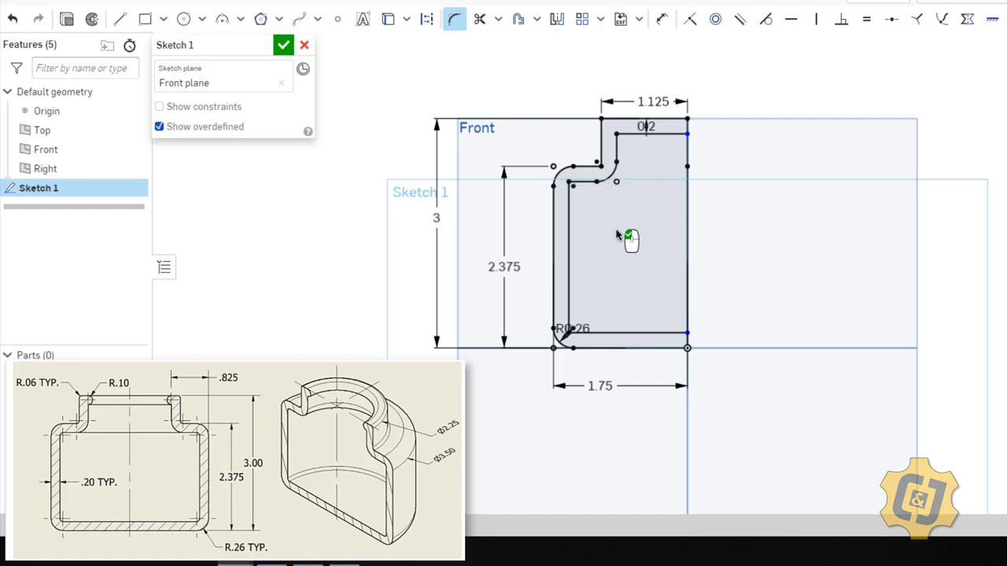
key("Escape")
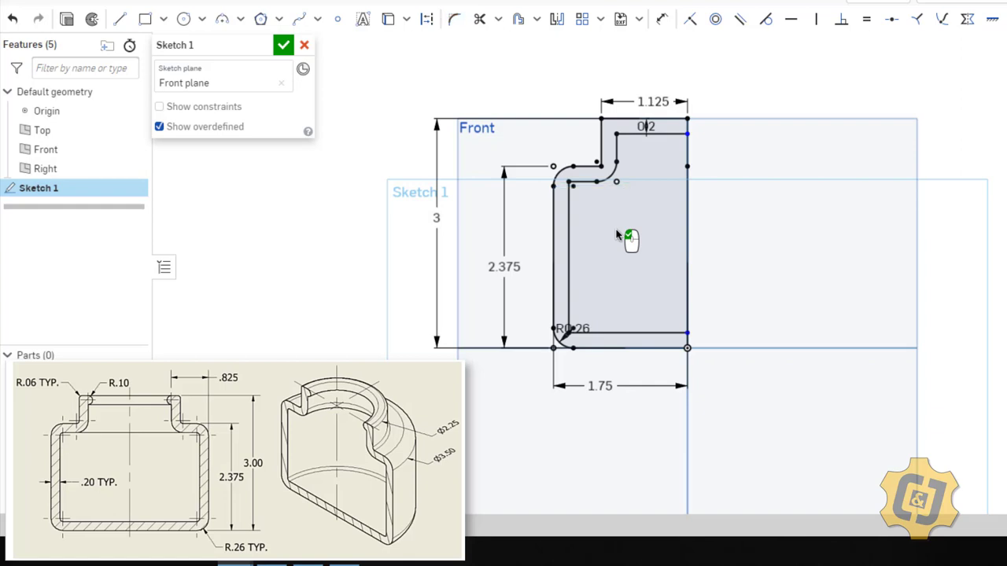
Step: Fillet the neck's outer top corner, the outer neck-to-shoulder corner, and the inner shoulder and base corners with a 0.06 in radius
left_click(456, 26)
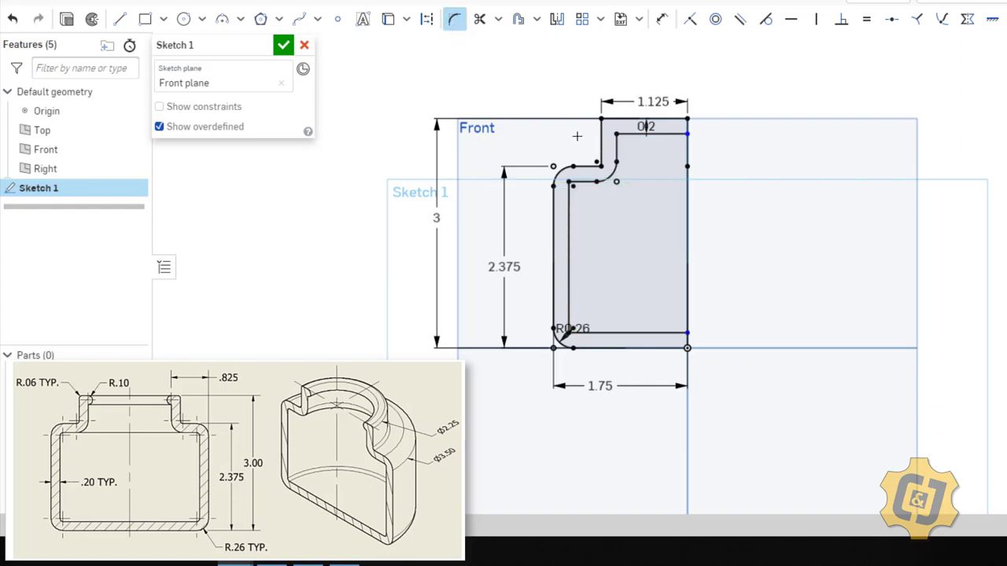
scroll(581, 133, "up", 2)
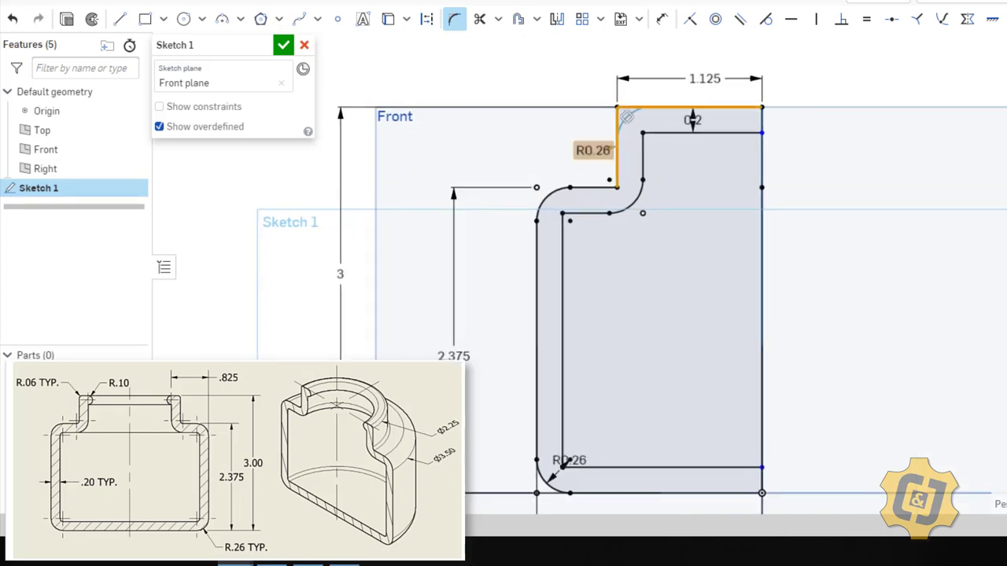
left_click(623, 115)
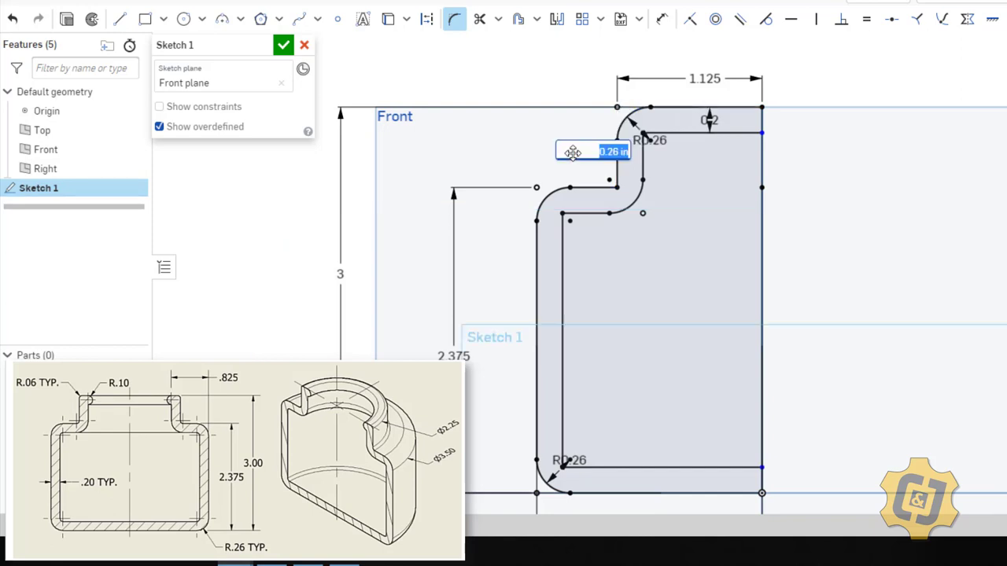
type("0.06")
key("Return")
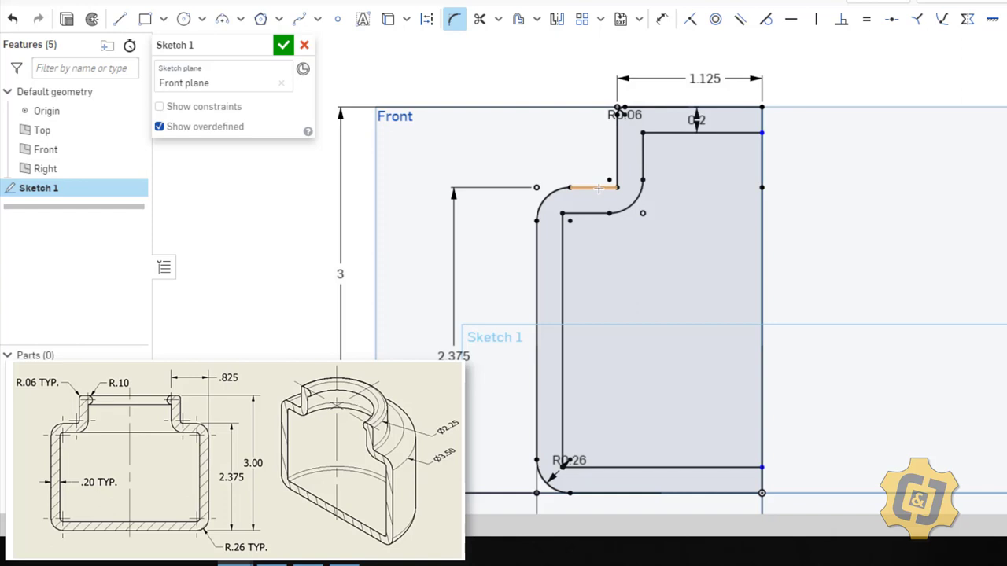
left_click(615, 186)
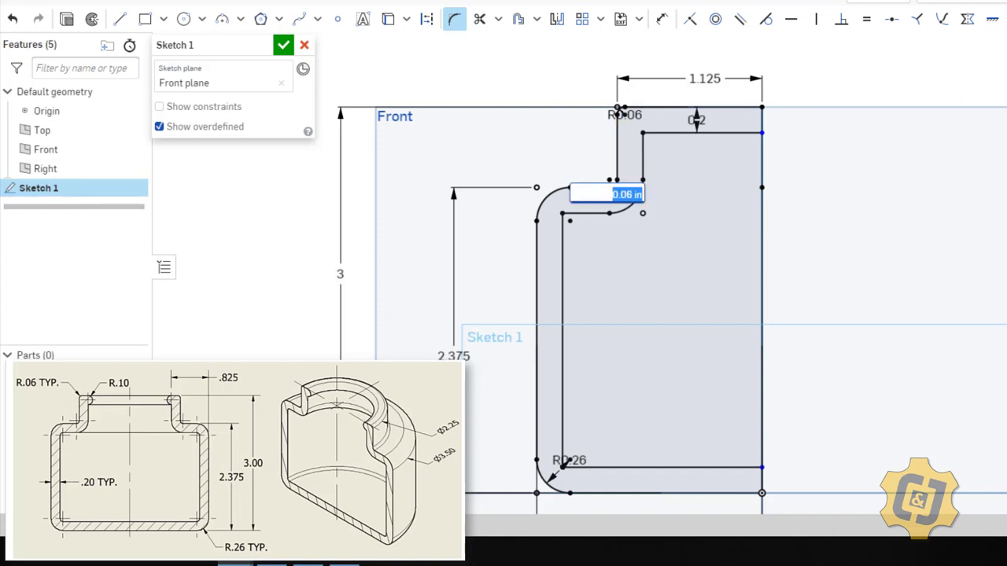
key("Return")
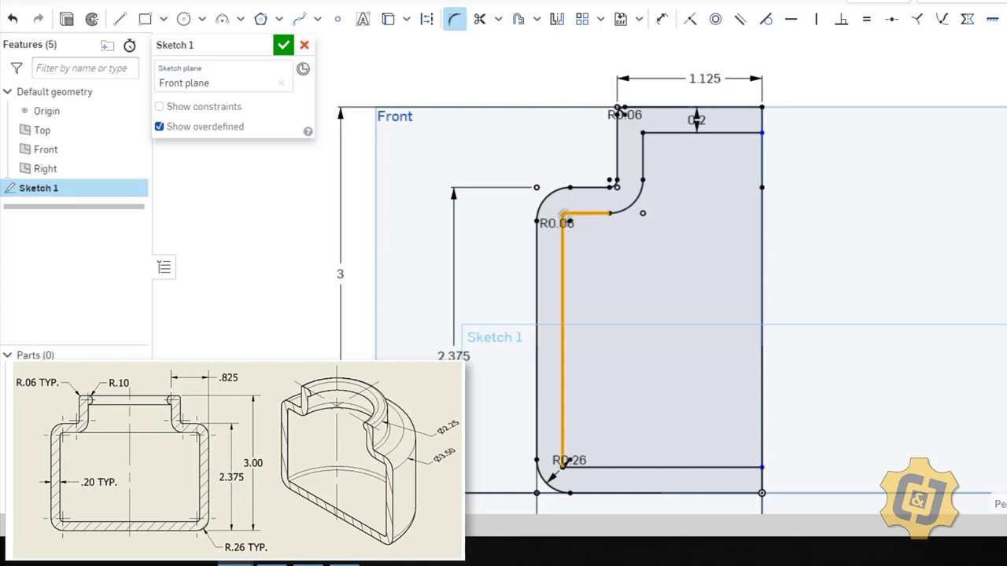
left_click(563, 214)
key("Return")
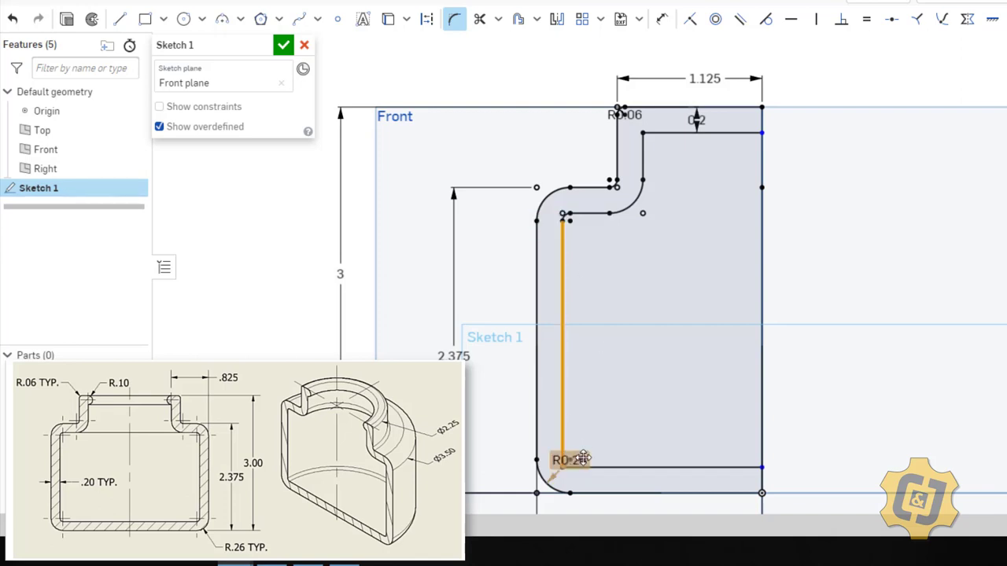
left_click(562, 464)
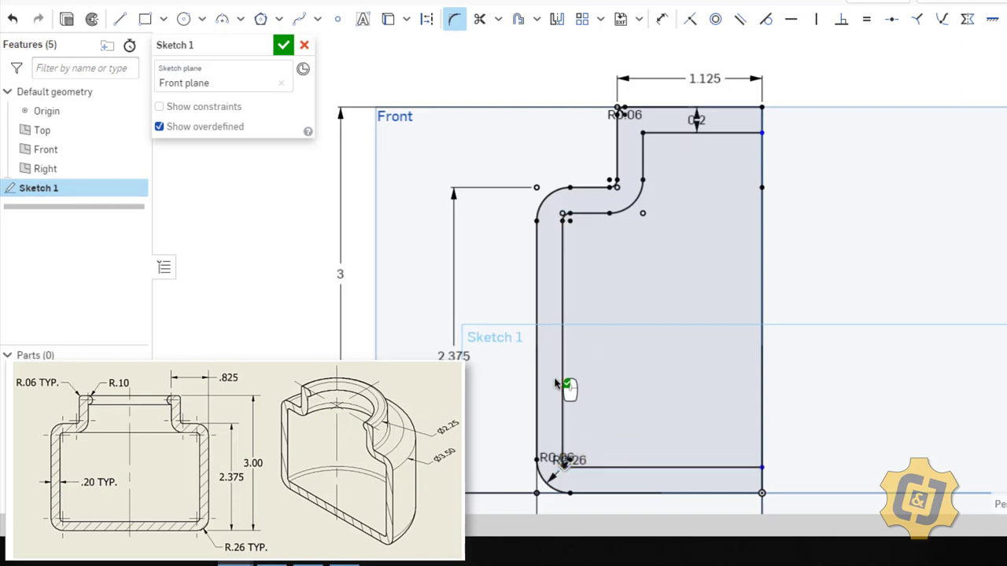
key("Return")
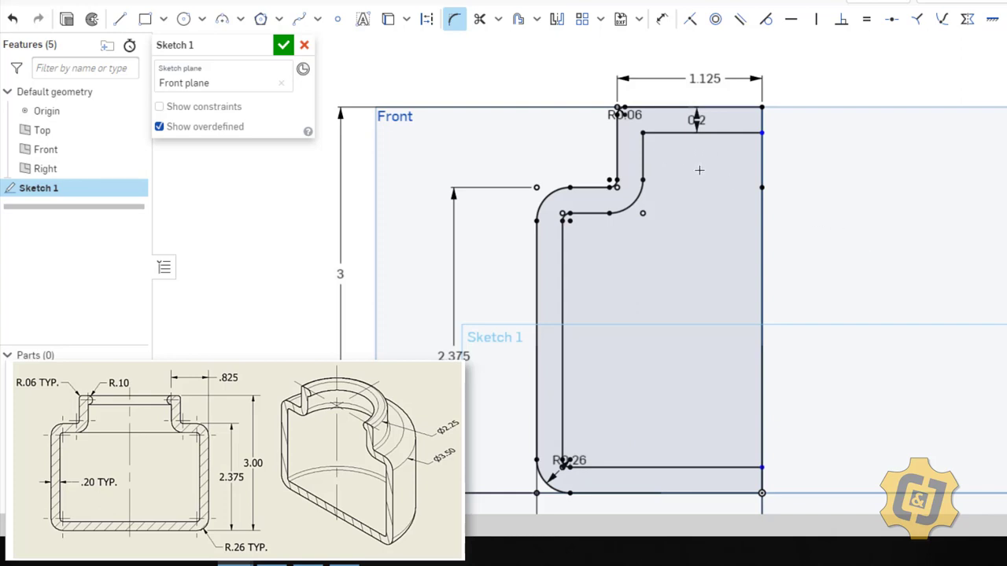
Step: Undo all the corner fillets and the 0.2 in inward offset, back to the plain stepped outer profile
middle_click_drag(700, 170, 719, 164)
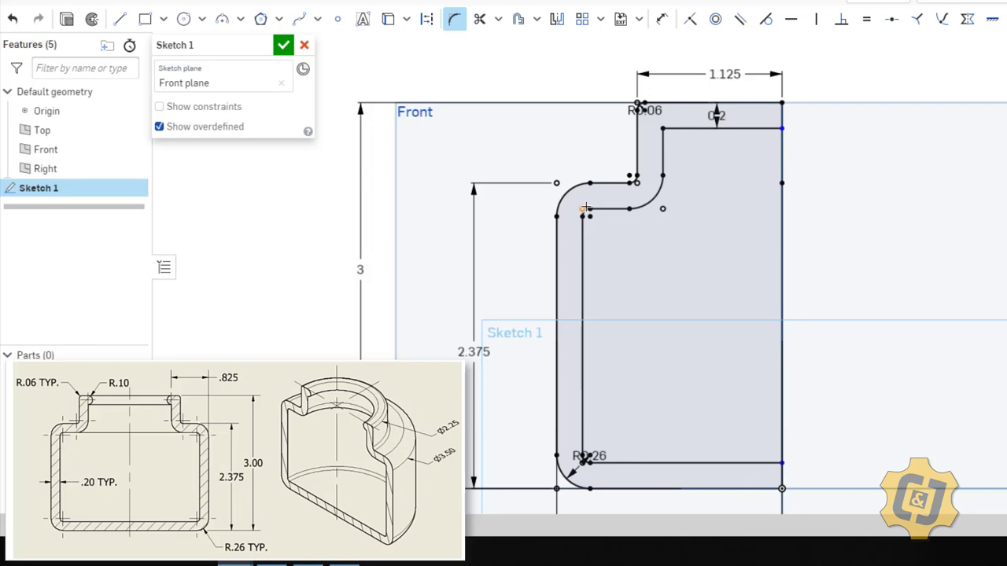
left_click(13, 20)
left_click(13, 19)
left_click(13, 20)
left_click(14, 20)
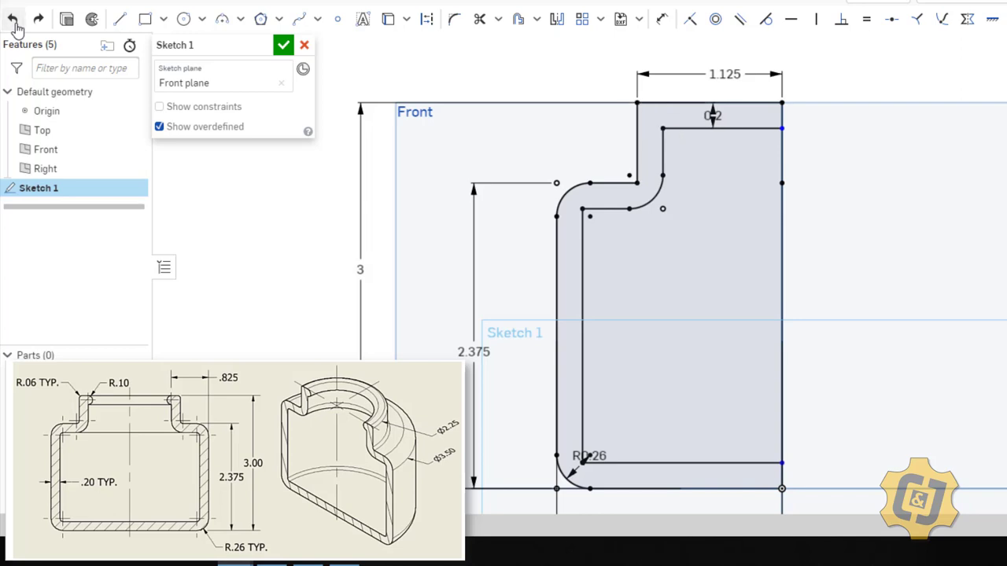
left_click(14, 22)
left_click(13, 22)
left_click(13, 22)
left_click(13, 20)
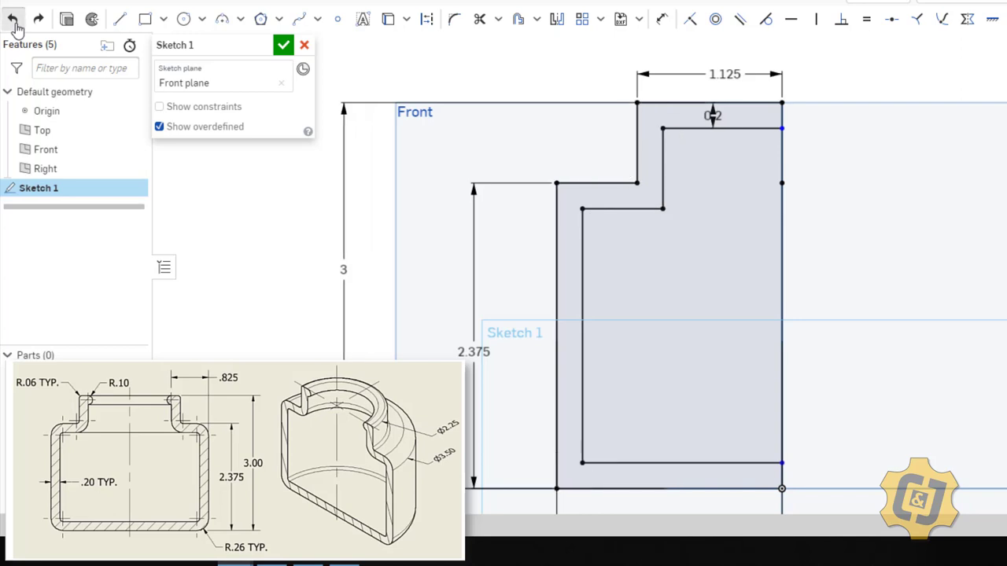
left_click(14, 19)
left_click(14, 19)
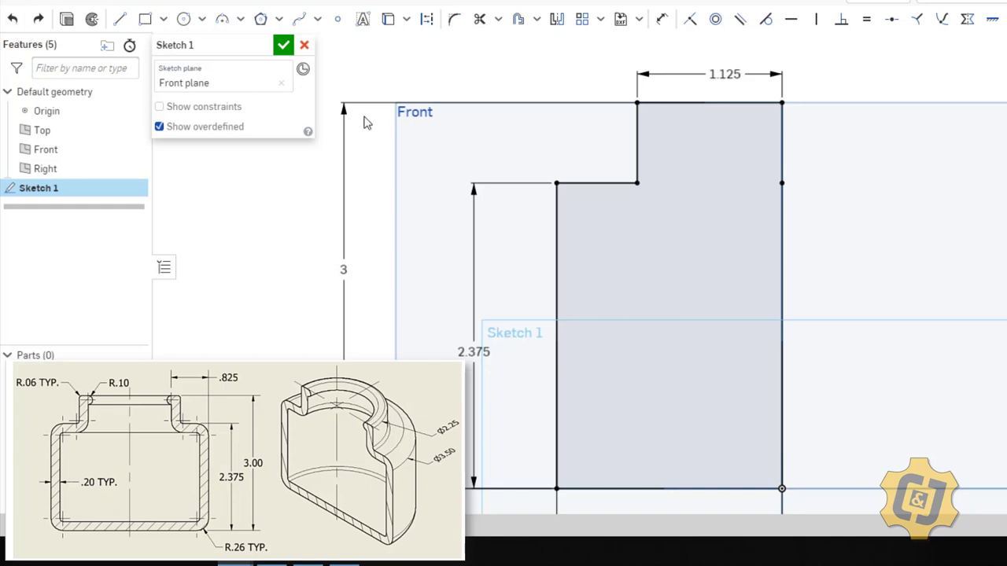
Step: Fillet the outer profile's lower corner and shoulder corner with a 0.26 in radius
left_click(454, 22)
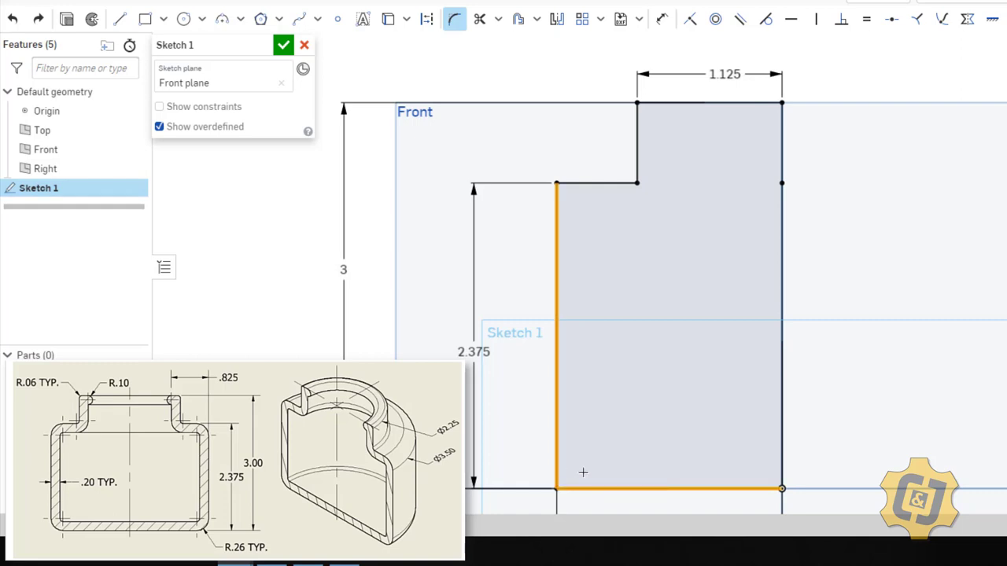
left_click(588, 454)
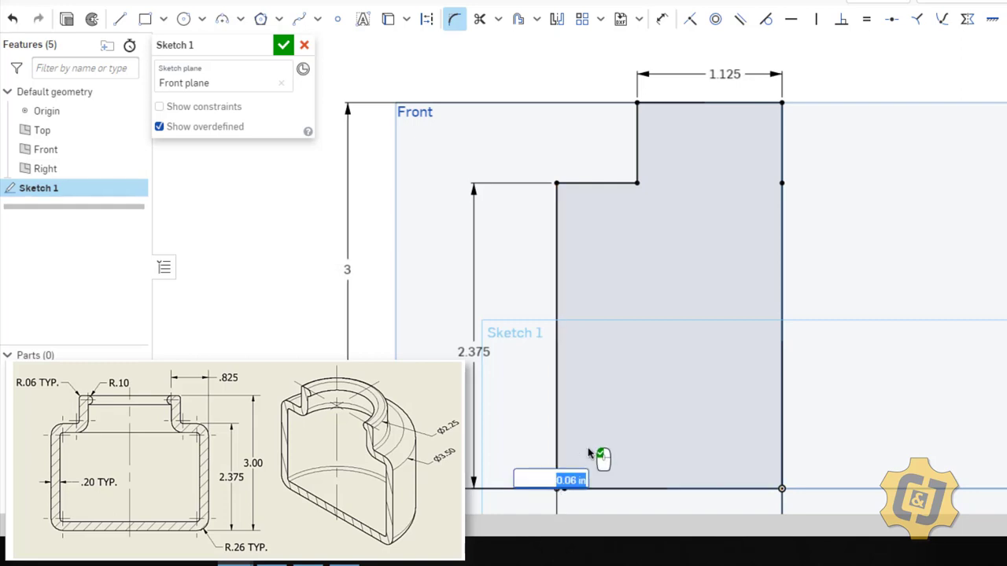
type(".26")
key("Return")
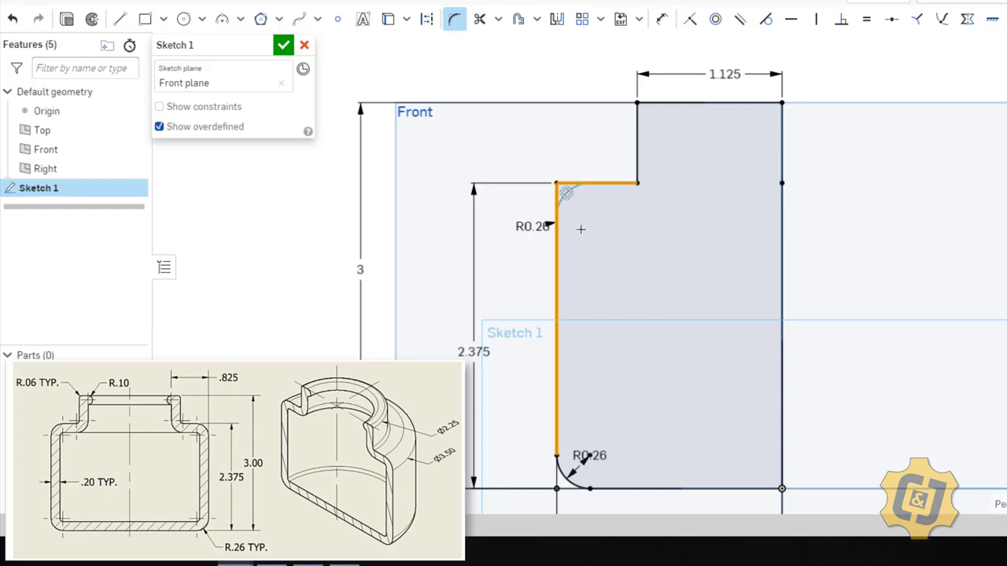
left_click(581, 229)
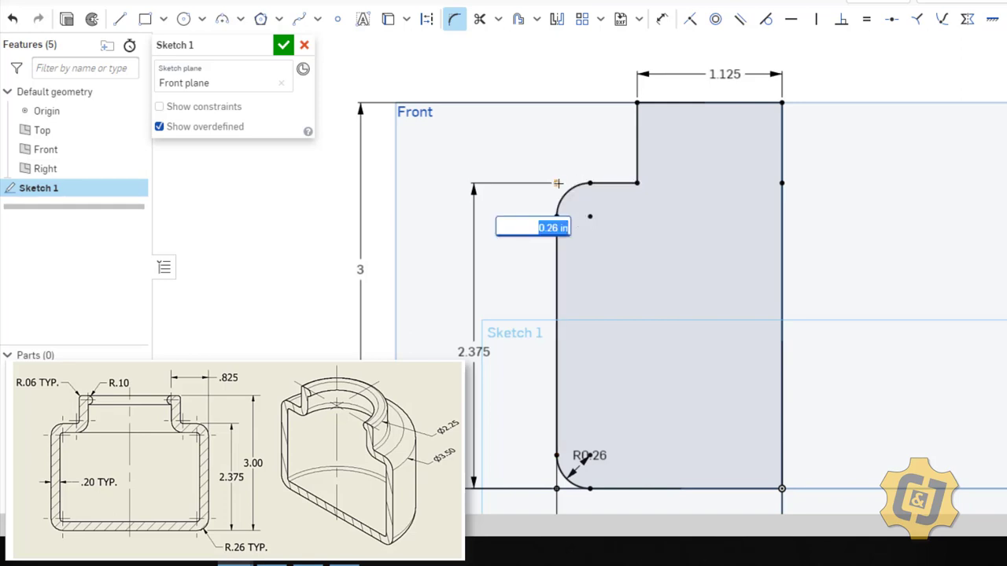
key("Return")
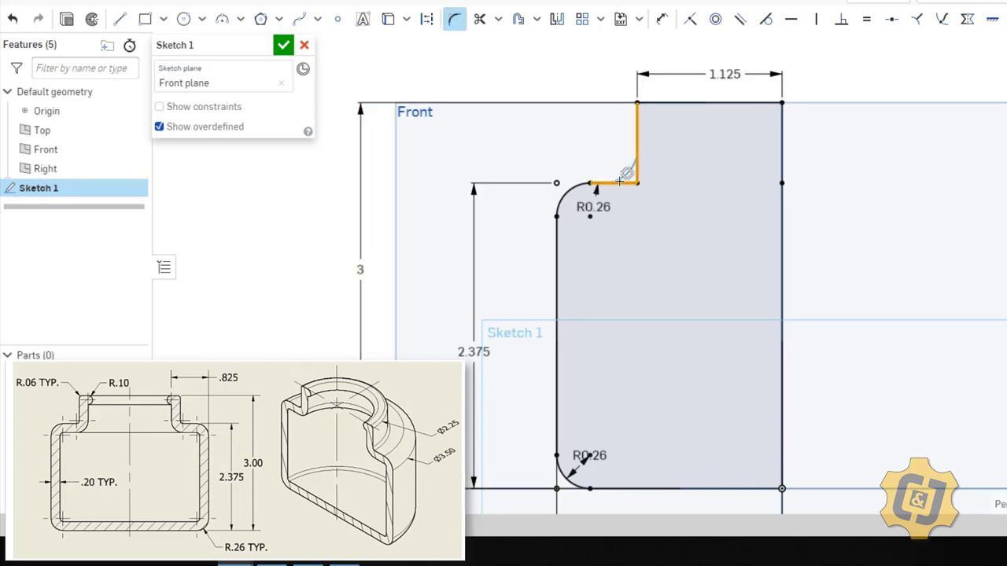
Step: Fillet the corner between shoulder and neck and the neck's outer top corner with a 0.06 in radius
left_click(620, 180)
type("0.06")
key("Return")
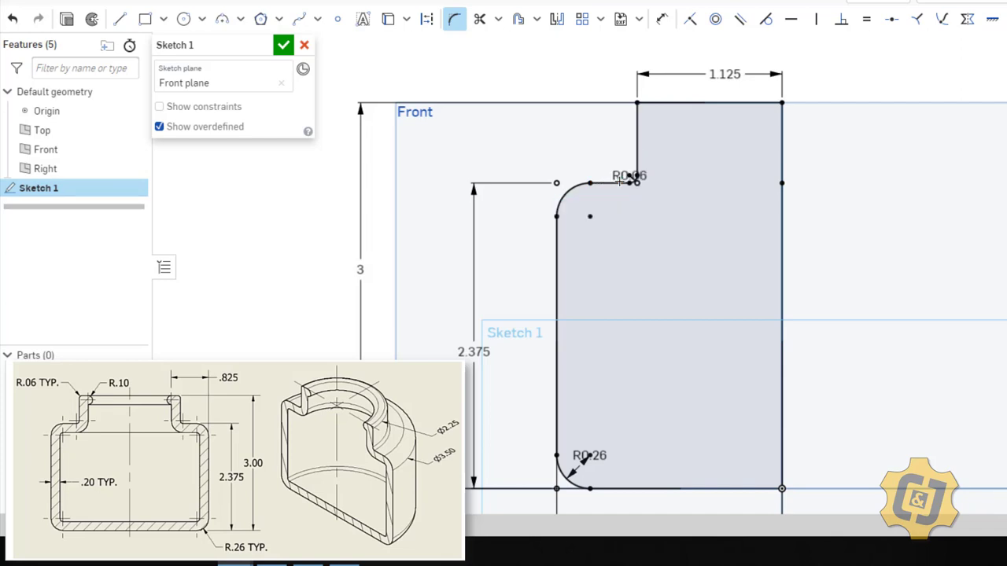
left_click(639, 103)
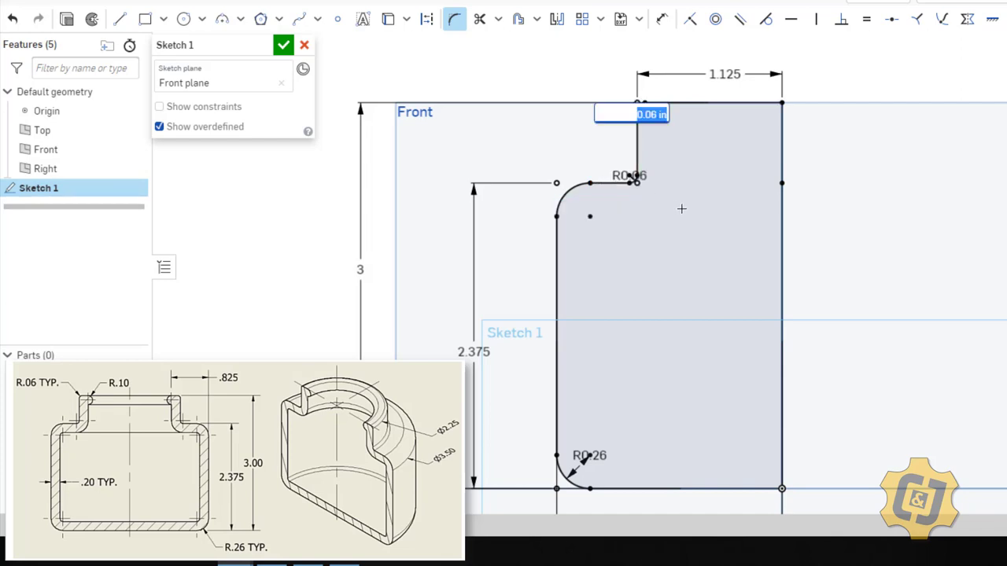
key("Return")
Step: Offset the whole filleted outer profile, from the top edge around to the base line, inward by 0.2 in
key("o")
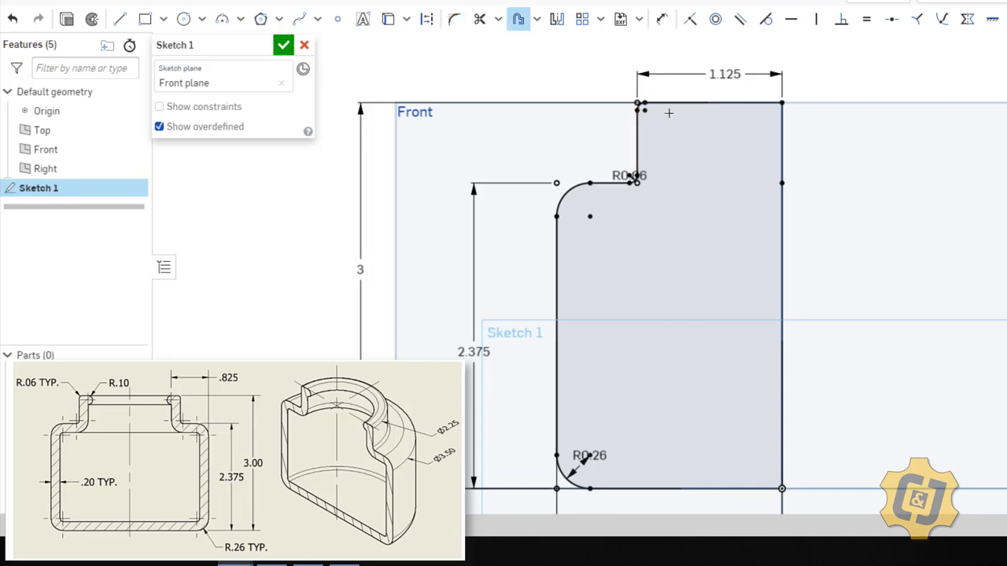
left_click(640, 110)
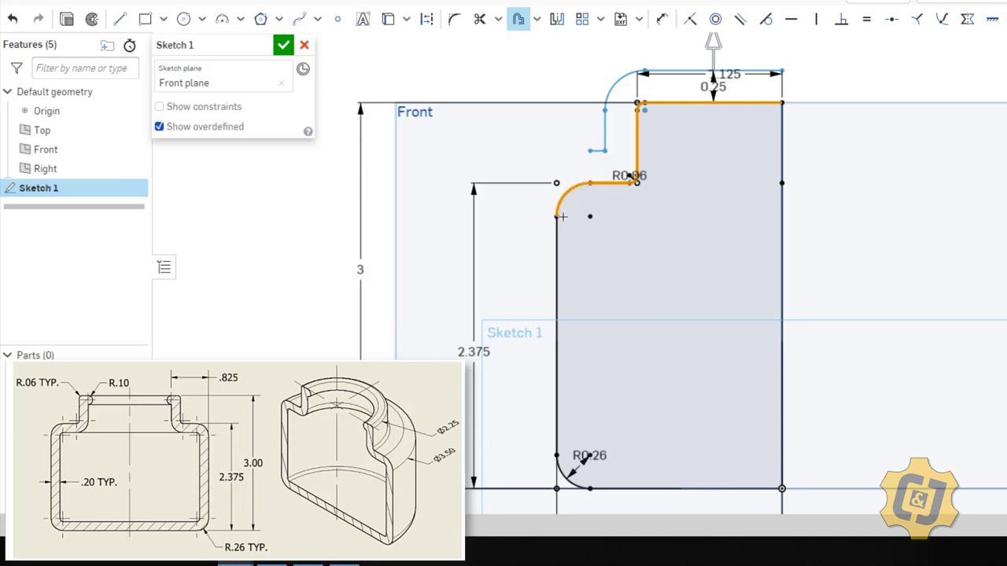
left_click(573, 195)
left_click(557, 330)
left_click(573, 481)
left_click(604, 488)
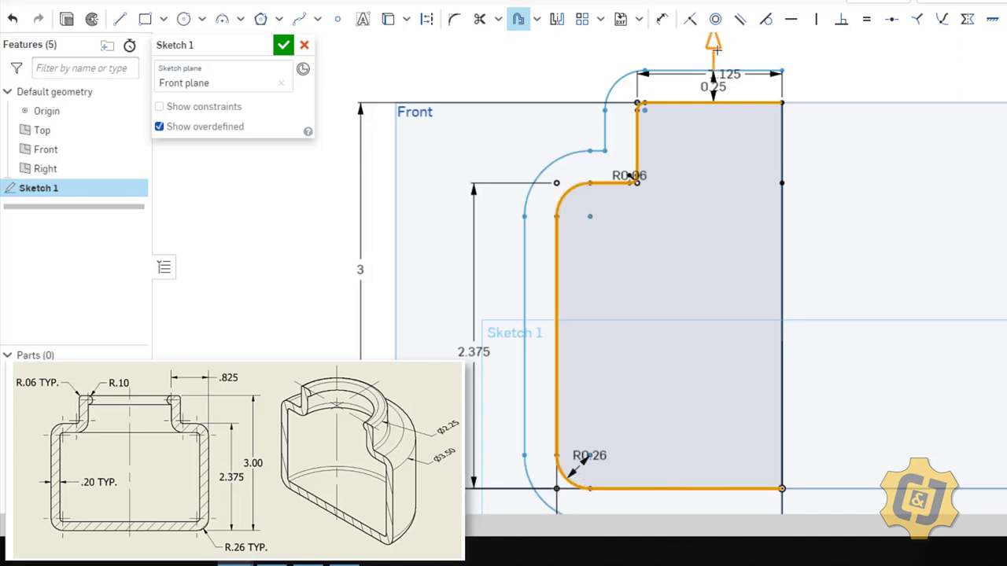
left_click_drag(716, 49, 714, 94)
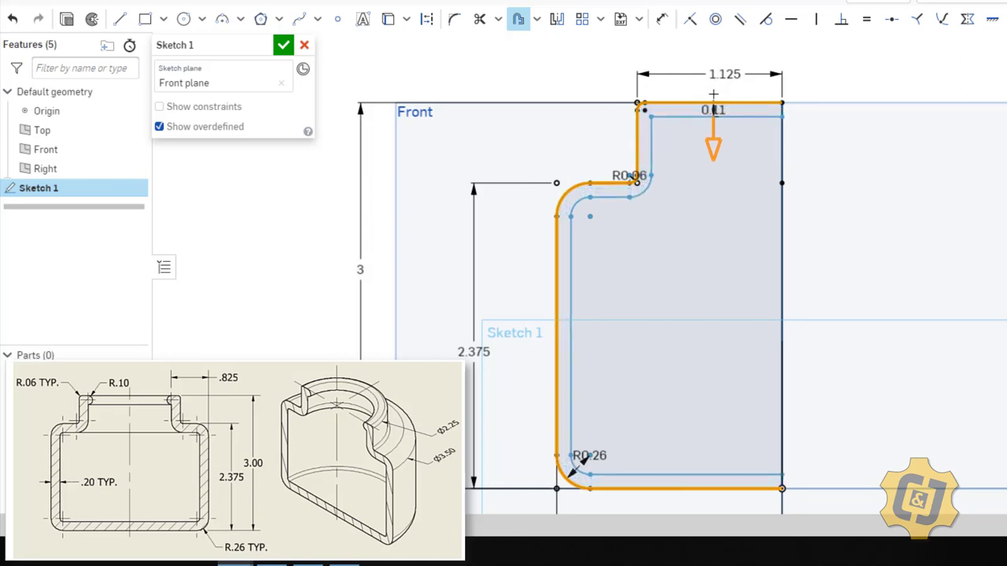
left_click(725, 167)
key("BackSpace")
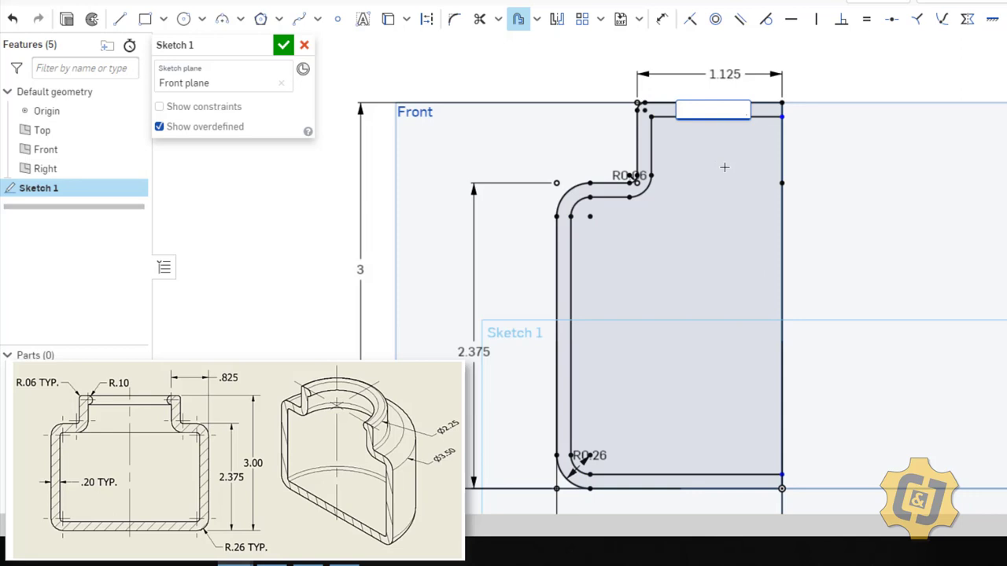
type(".2")
key("Return")
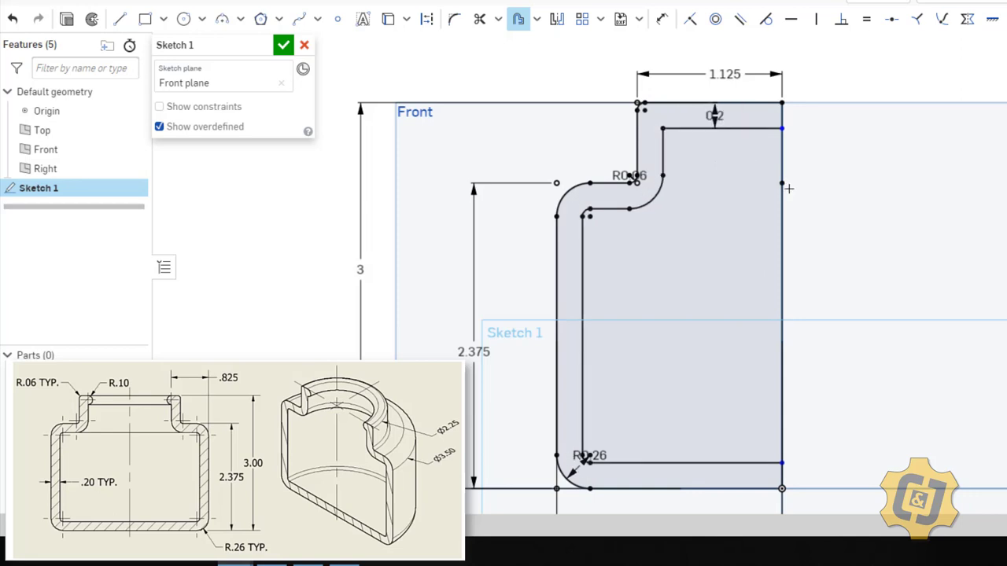
key("Escape")
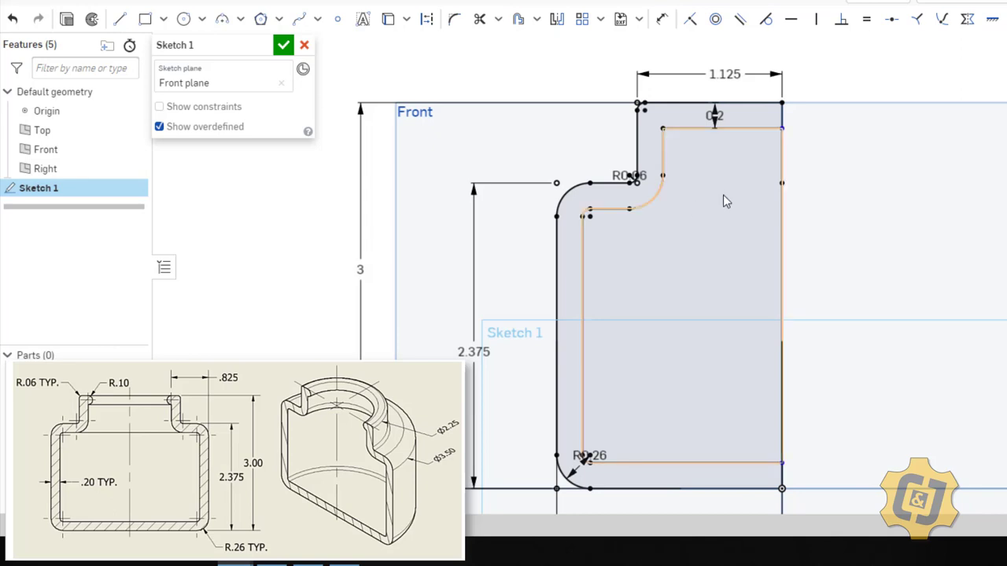
left_click(588, 214)
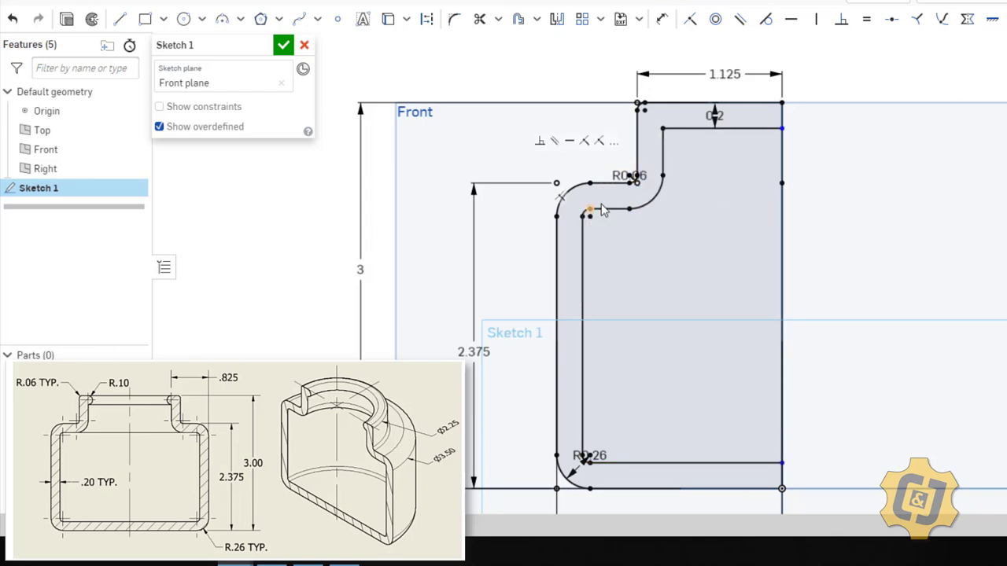
key("Escape")
Step: Draw a three-point arc from the inner neck's upper corner to the top edge directly above, bulging toward the centreline, radius about 0.118 in
scroll(682, 158, "up", 5)
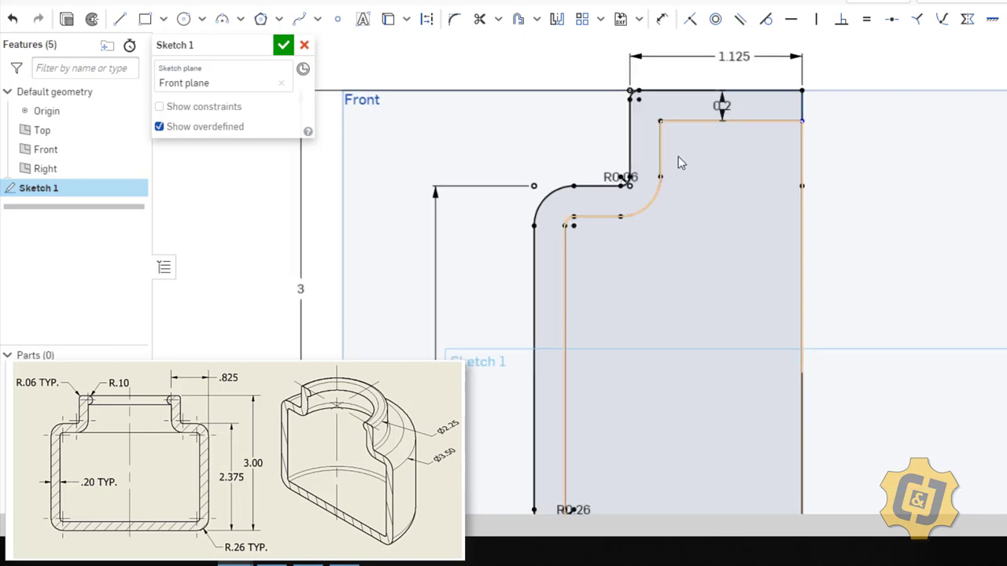
left_click(222, 19)
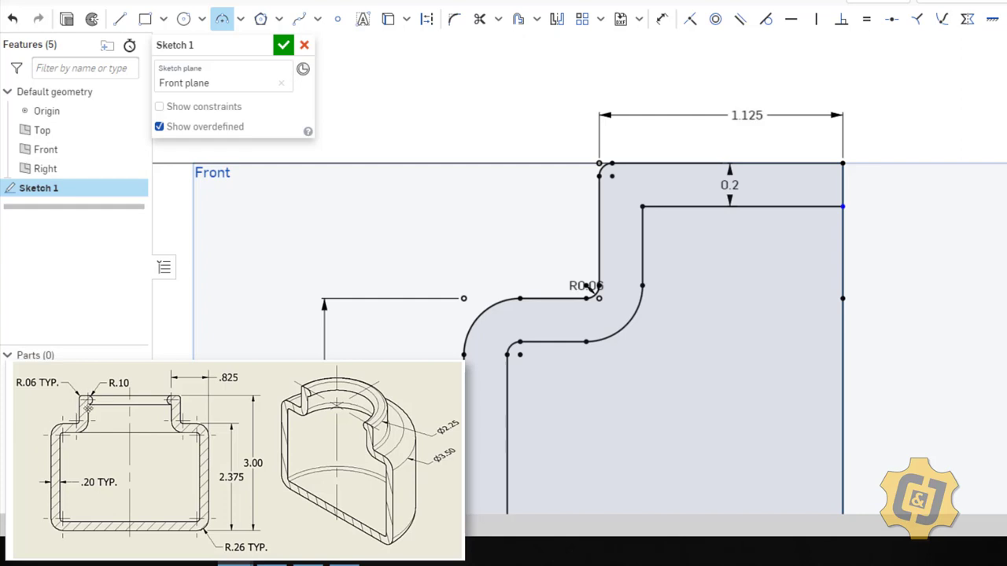
left_click(643, 206)
left_click(643, 164)
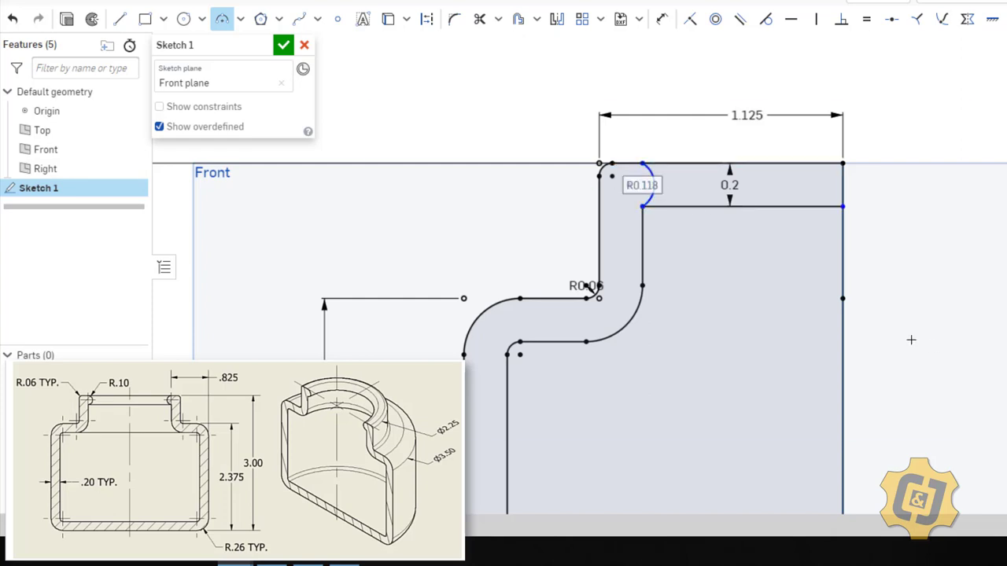
Step: Dimension the lip arc at the neck's upper inner edge with a radius of 0.1 in
left_click(661, 22)
left_click(655, 180)
left_click(669, 134)
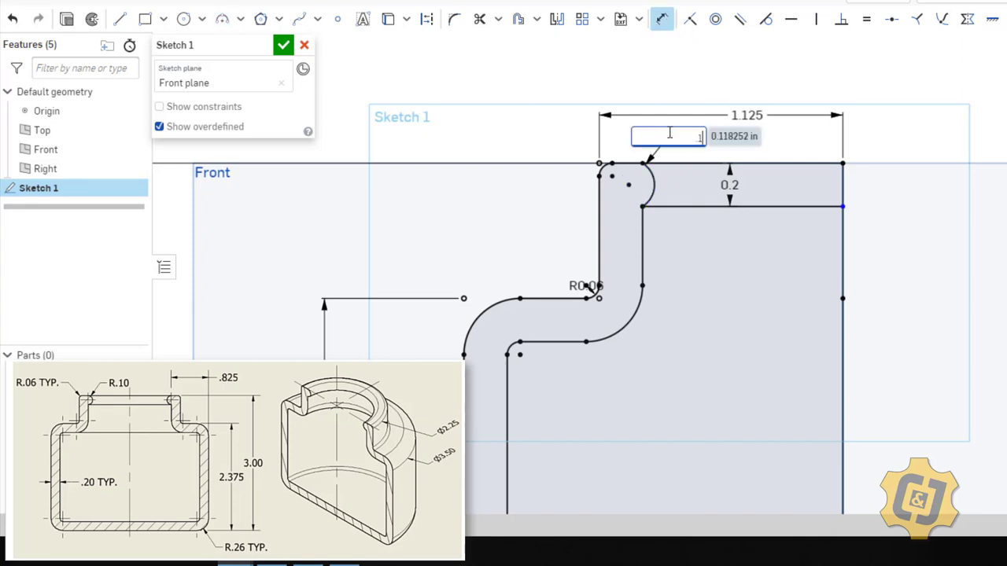
type(".1")
key("Return")
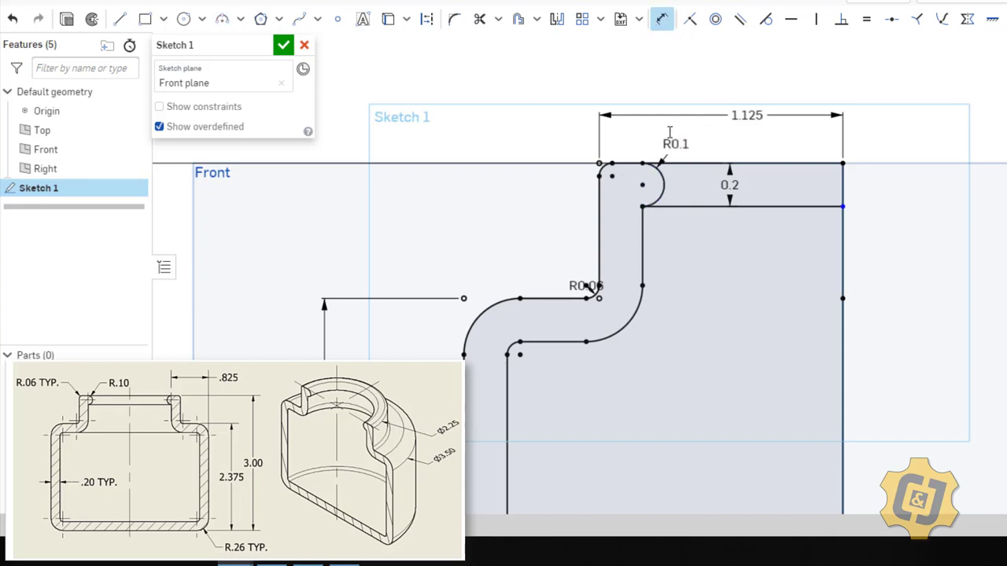
left_click(843, 191)
left_click(642, 185)
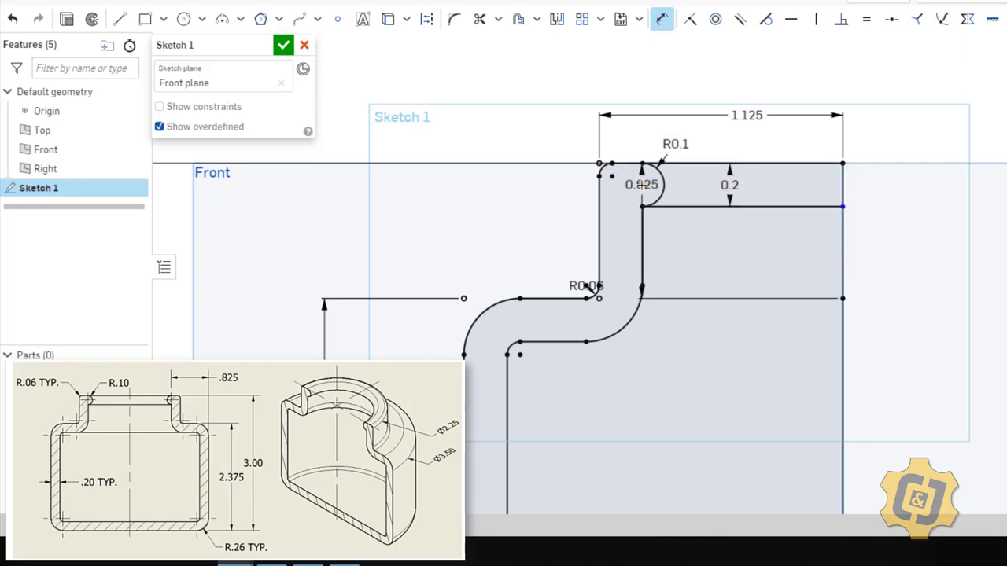
left_click(661, 18)
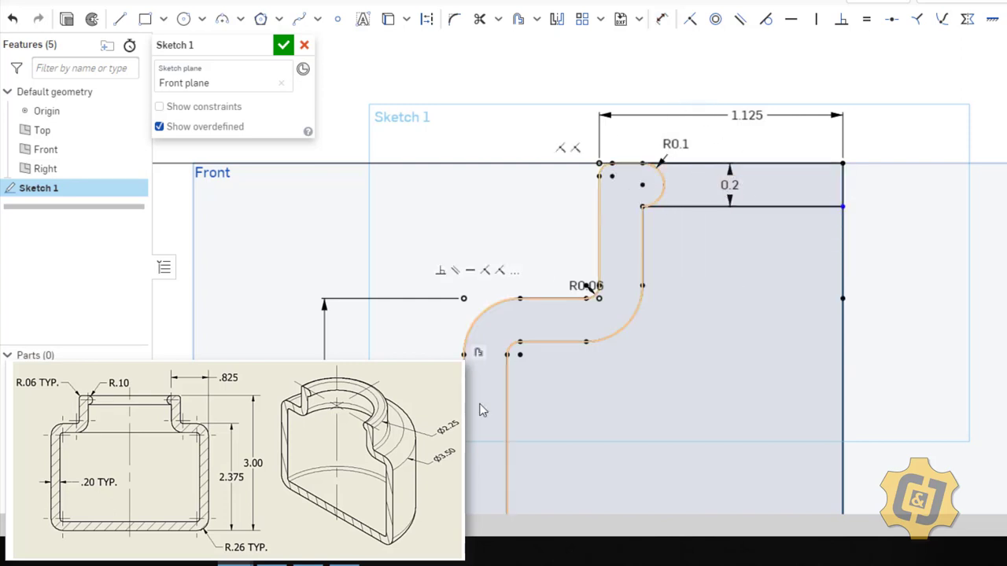
Step: Check the horizontal distance from the outer wall to the lip arc's centre with a driven dimension, and delete that dimension
left_click(660, 18)
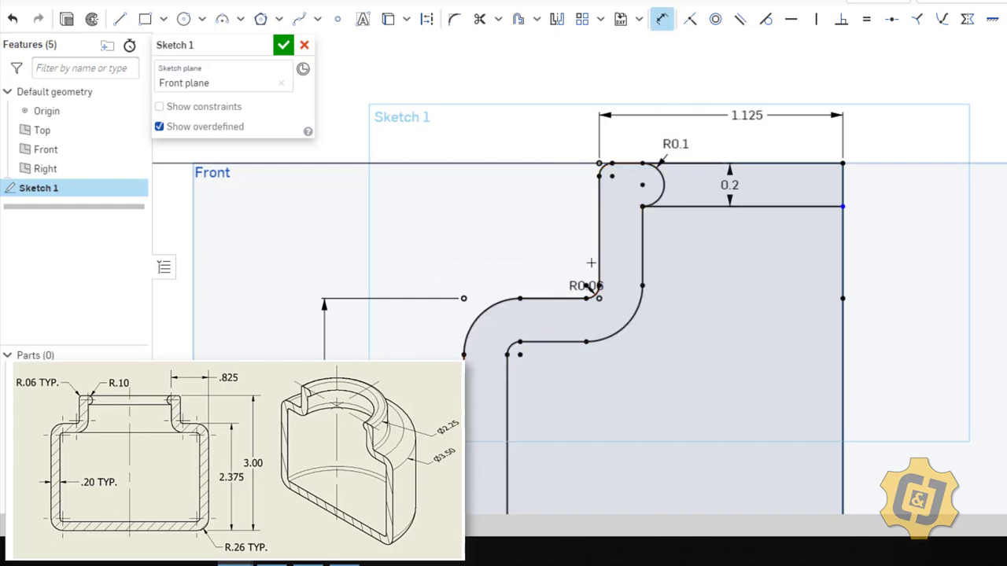
left_click(507, 409)
left_click(642, 184)
left_click(562, 116)
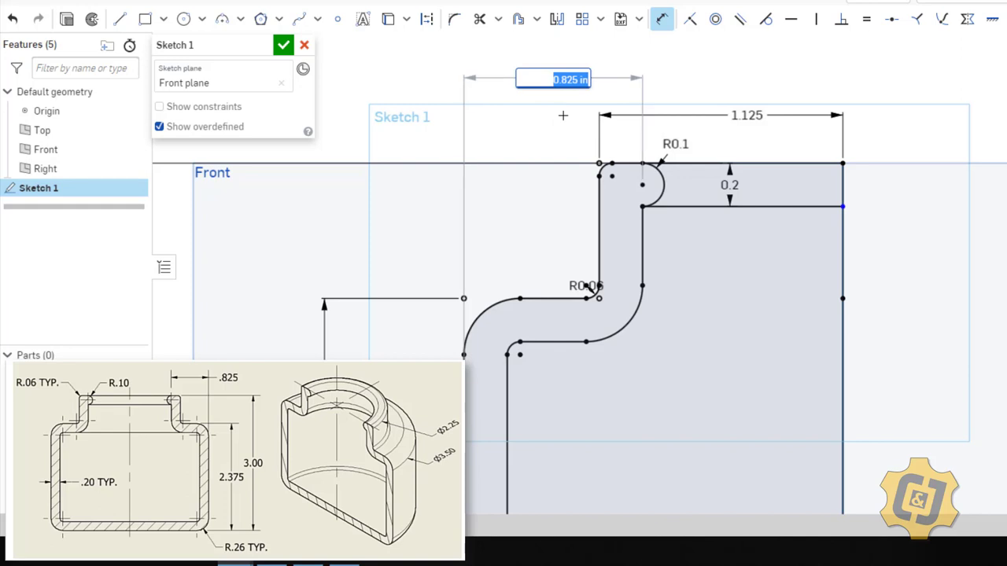
key("Return")
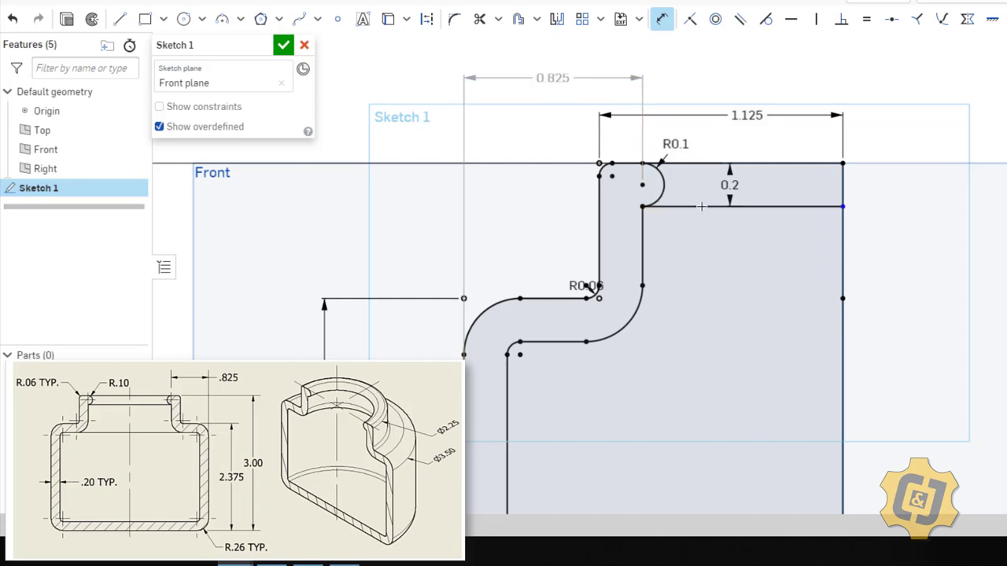
key("Escape")
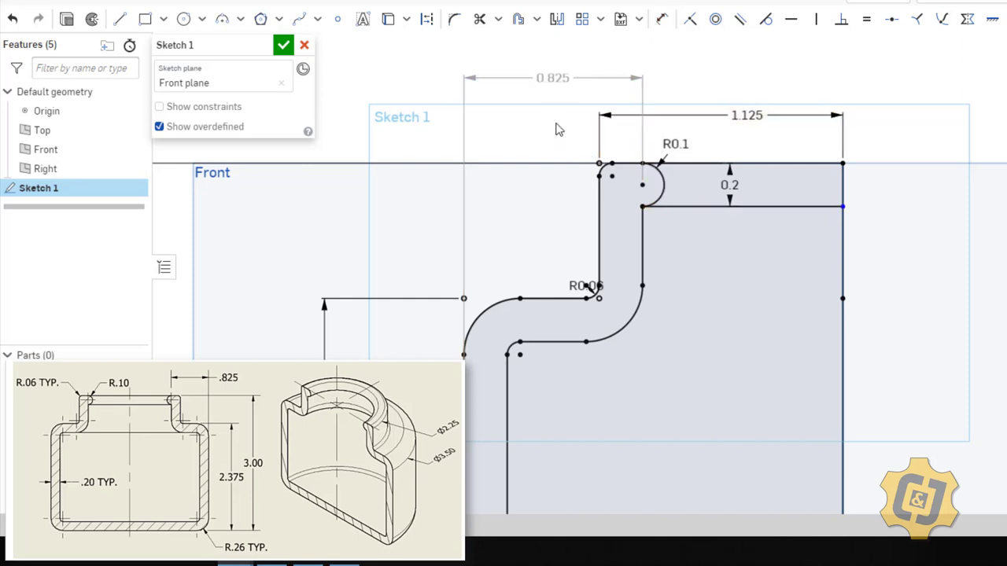
left_click(559, 82)
key("Delete")
Step: Accept the completed bottle half-profile sketch
scroll(590, 236, "down", 4)
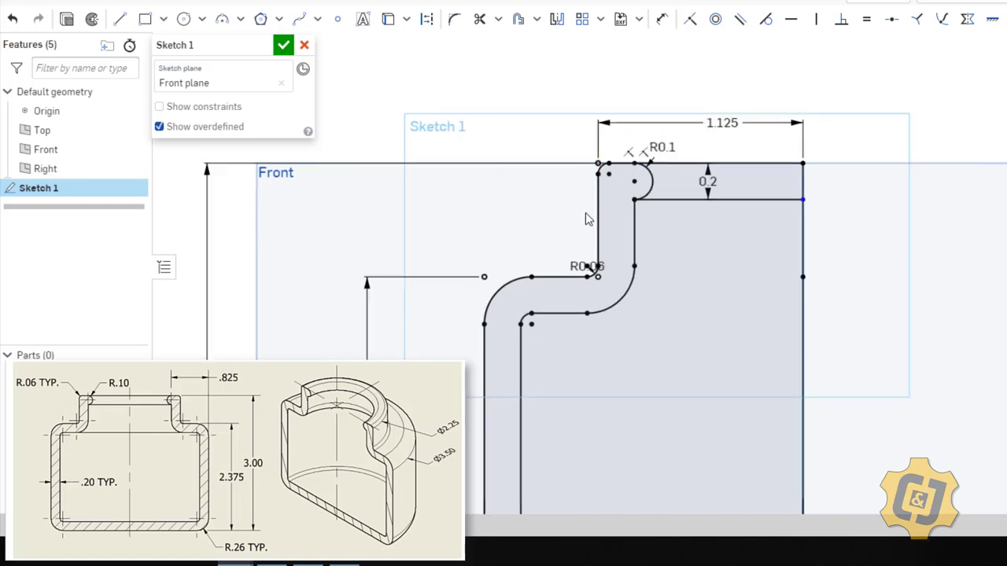
middle_click_drag(606, 264, 632, 148)
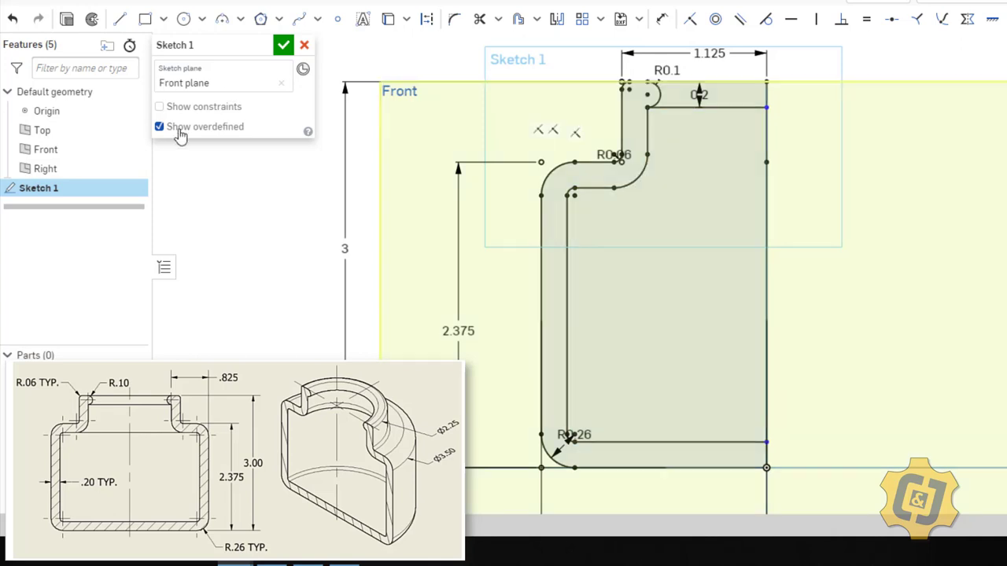
left_click(283, 45)
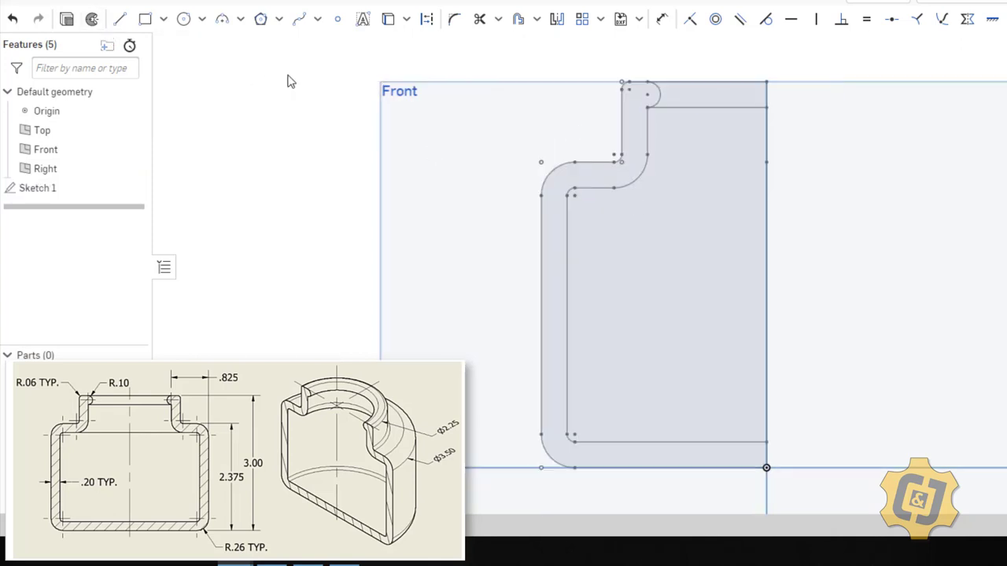
Step: Revolve only the bottle wall and lip region a full turn about the vertical centreline as a new solid
left_click(158, 19)
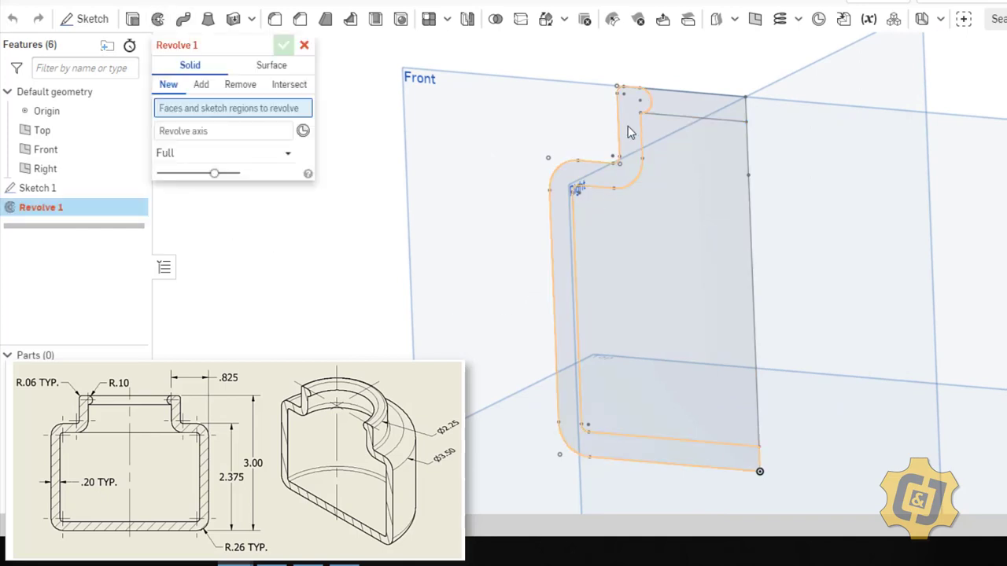
left_click(87, 189)
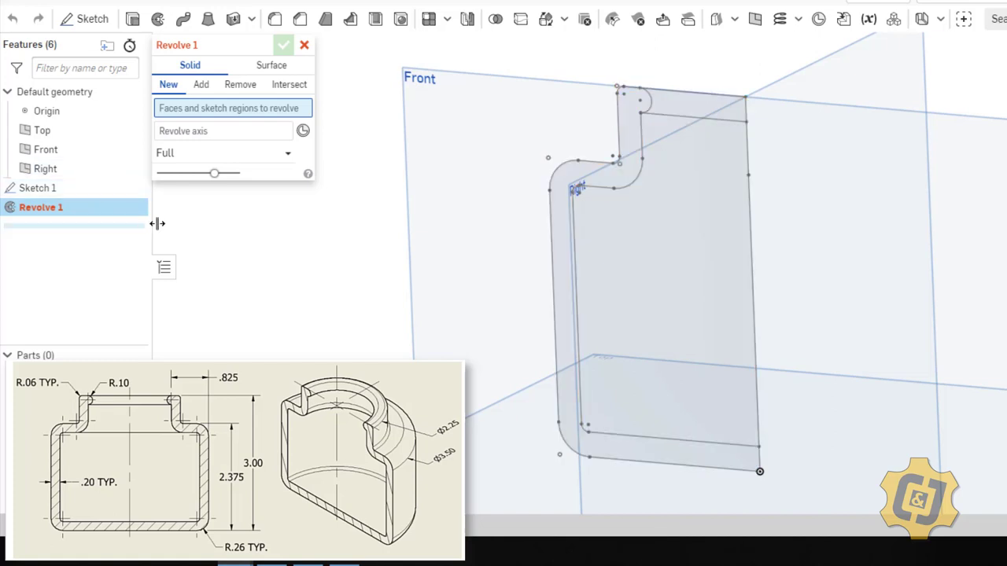
left_click(686, 108)
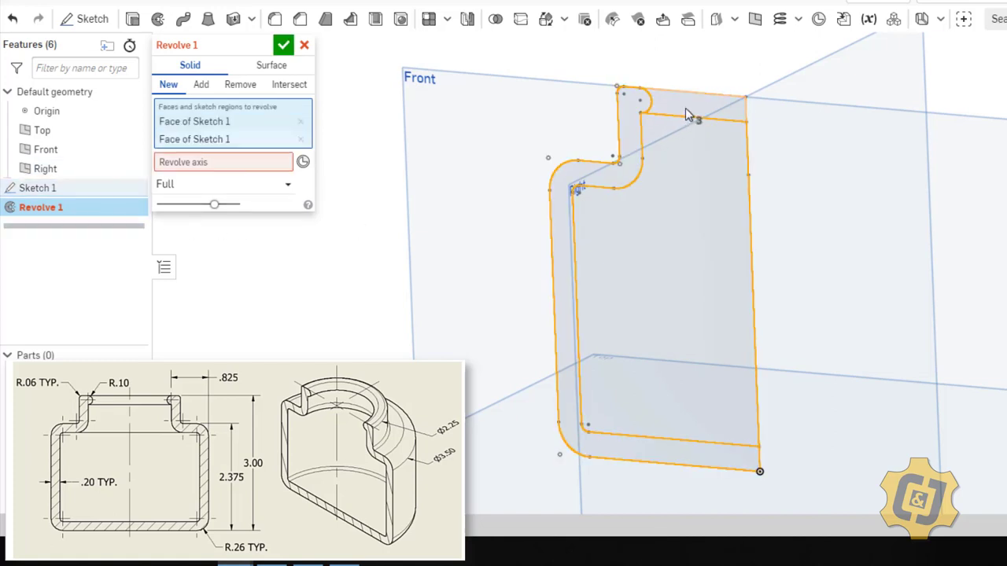
left_click(685, 167)
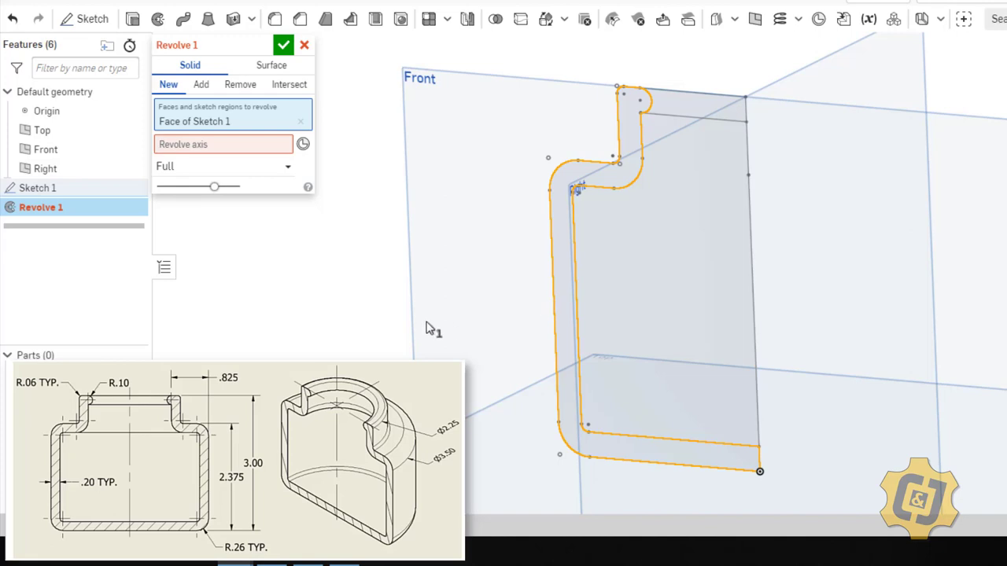
left_click(234, 146)
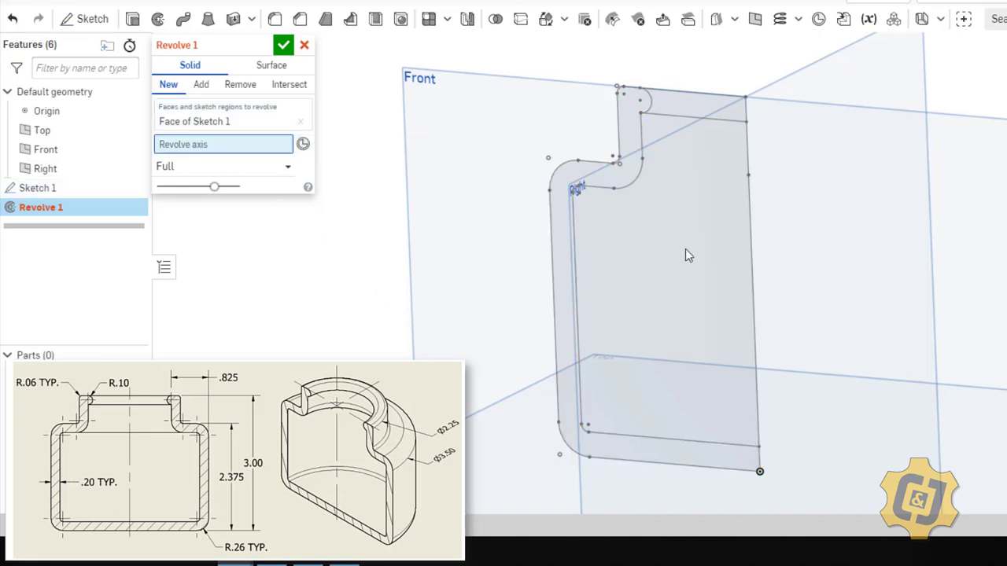
left_click(753, 241)
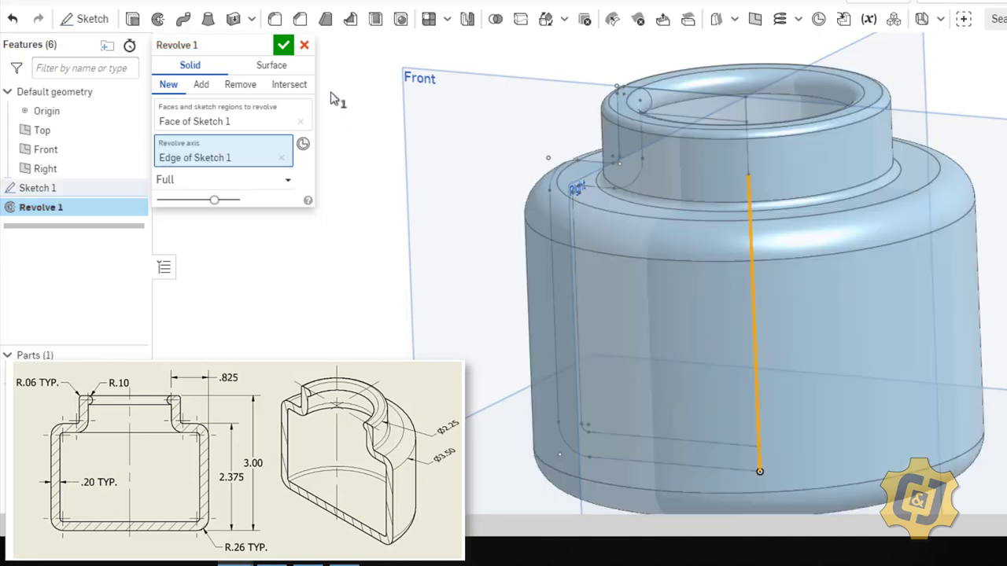
left_click(283, 44)
Step: Show the bottle in isometric view and hide the origin and the Top, Front and Right planes
right_click(360, 145)
left_click(382, 198)
left_click(145, 129)
left_click(145, 149)
left_click(144, 168)
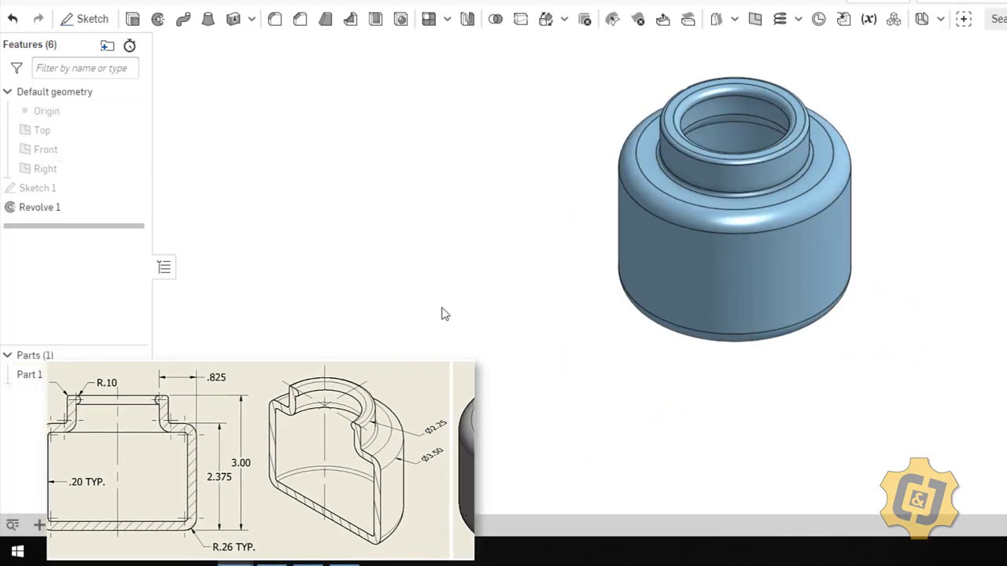
Step: Open the mass properties tool for the bottle and close it without selecting a part
right_click_drag(414, 322, 956, 243)
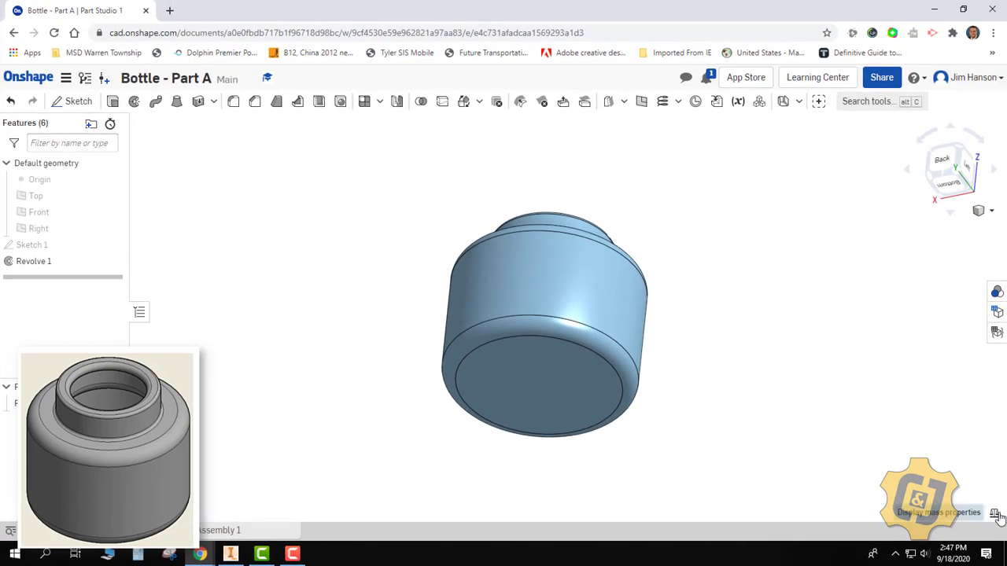
left_click(994, 513)
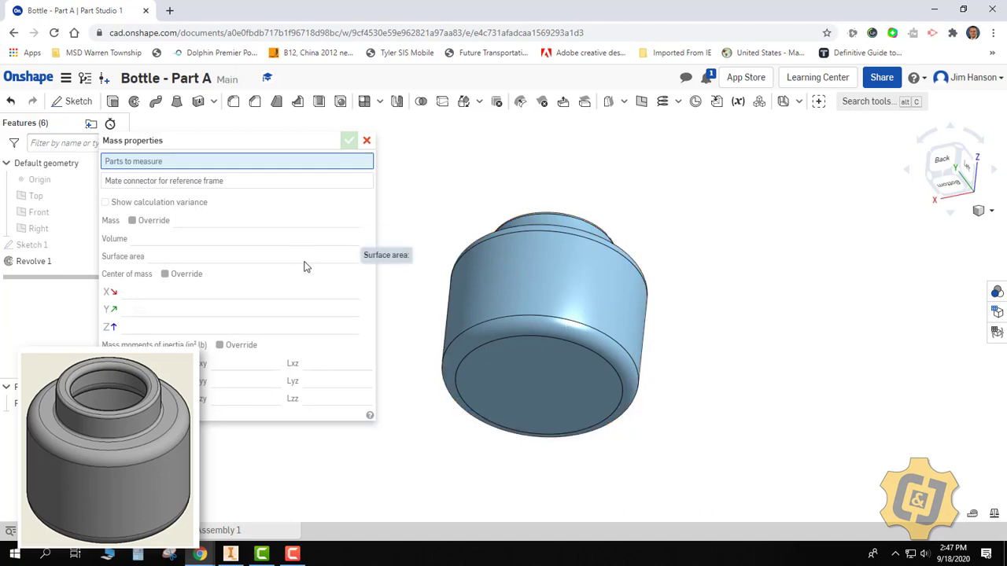
left_click(367, 140)
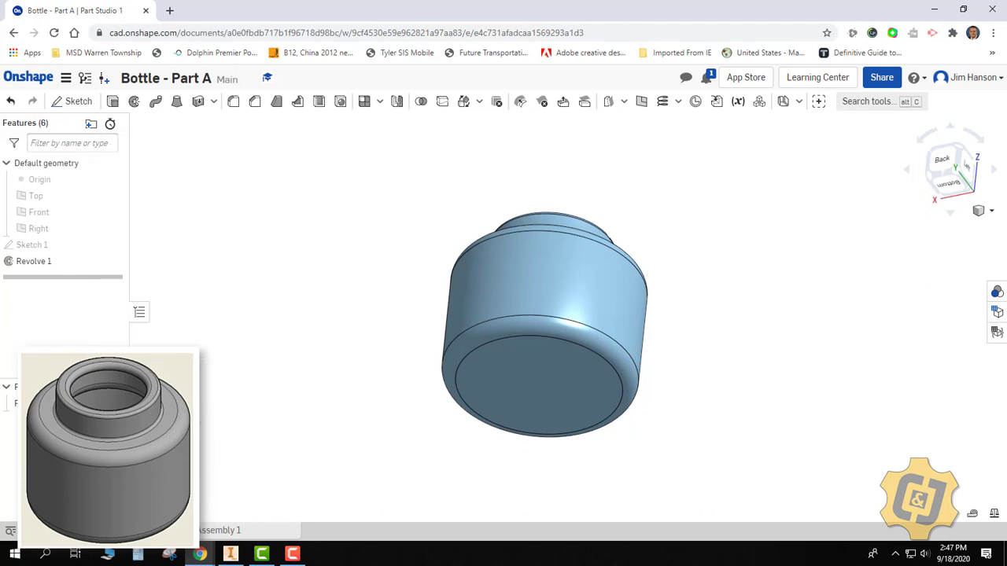